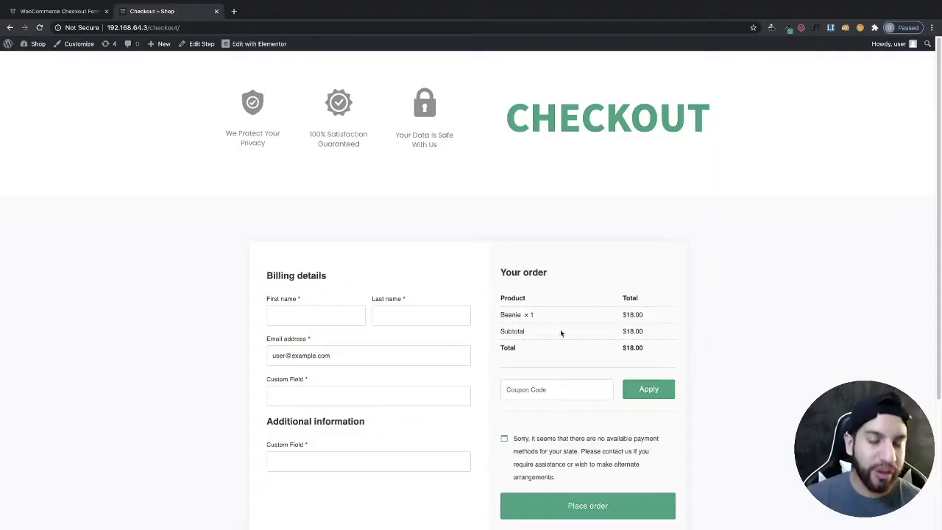
- Scroll the checkout to review the Billing details Custom Field and the $18.00 Beanie order
scroll(560, 333, down, 2)
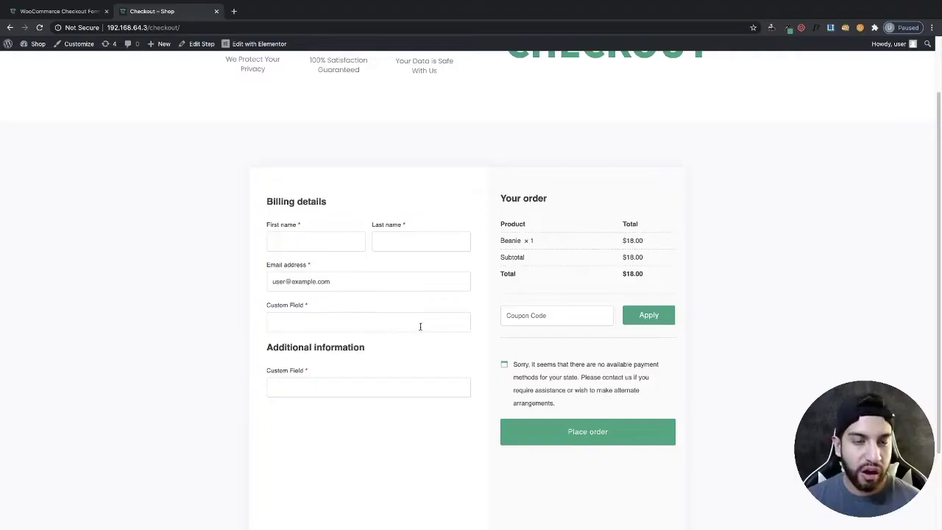
scroll(628, 351, down, 2)
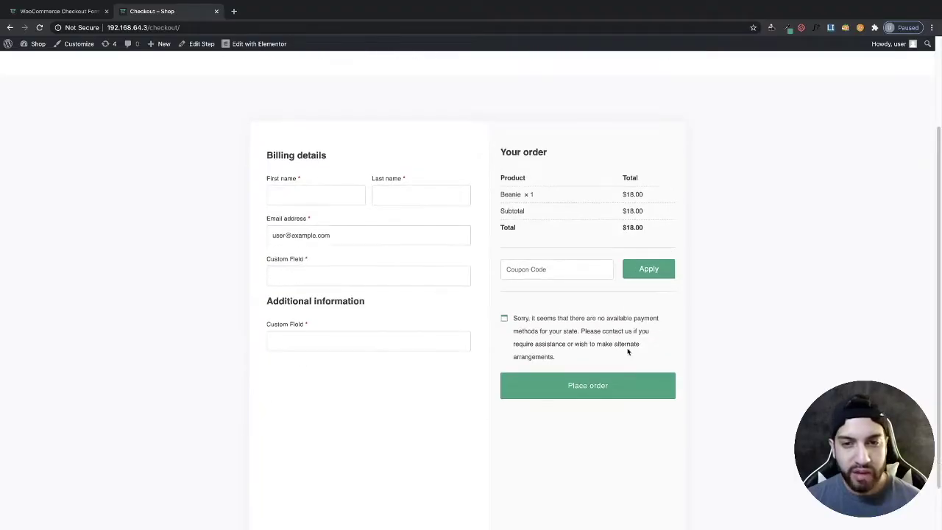
scroll(631, 342, down, 1)
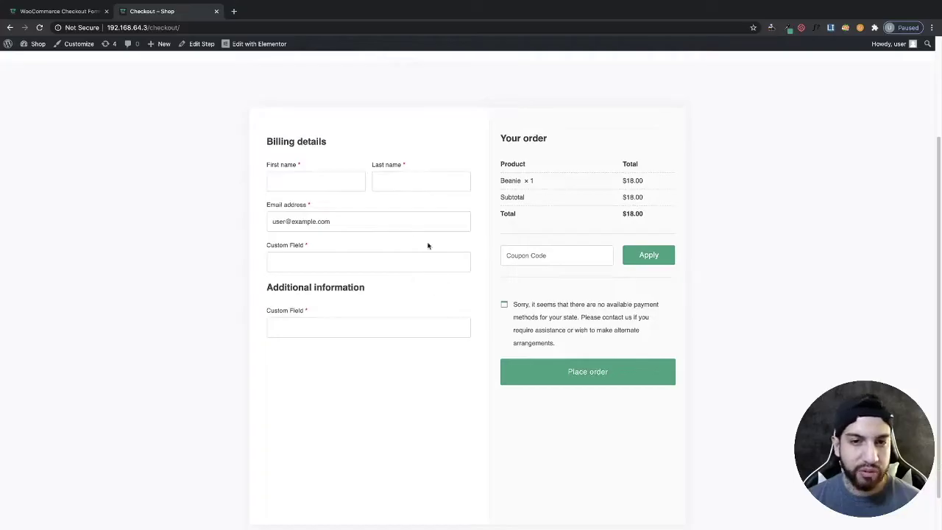
scroll(537, 235, down, 2)
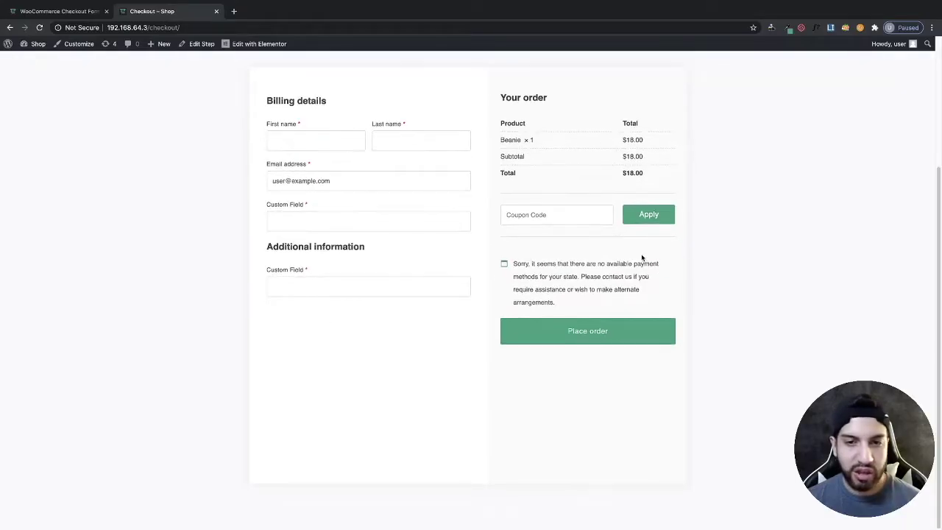
scroll(683, 267, up, 1)
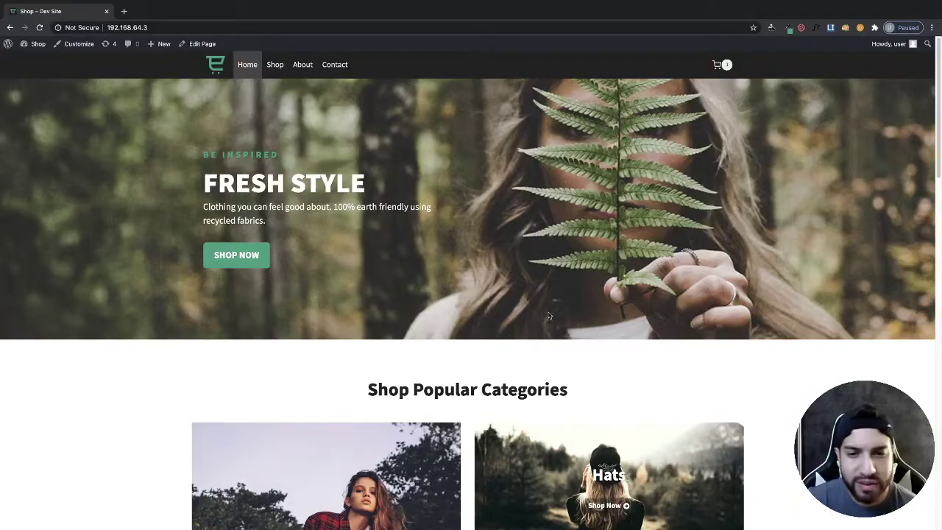
- Browse down and back up the shop homepage, then go to the WordPress admin Dashboard
scroll(550, 316, down, 5)
scroll(577, 327, down, 6)
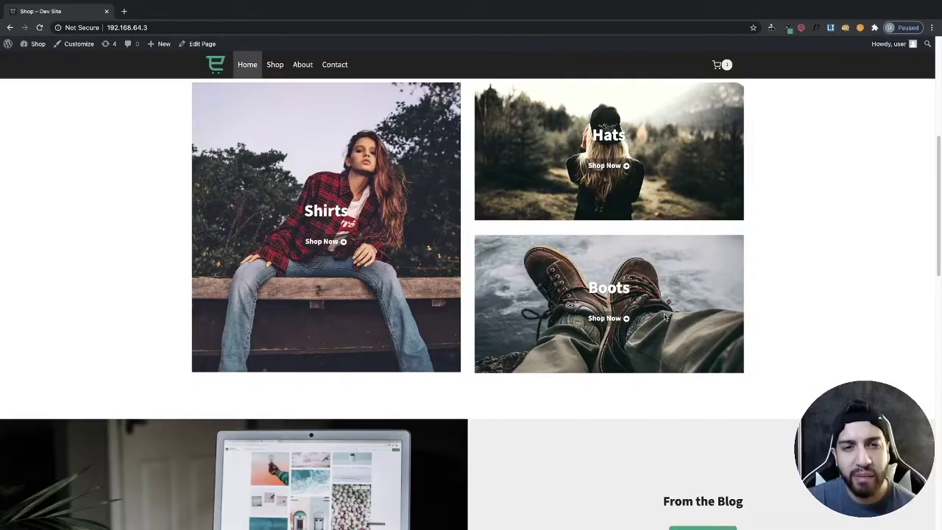
scroll(664, 315, down, 10)
scroll(666, 313, down, 8)
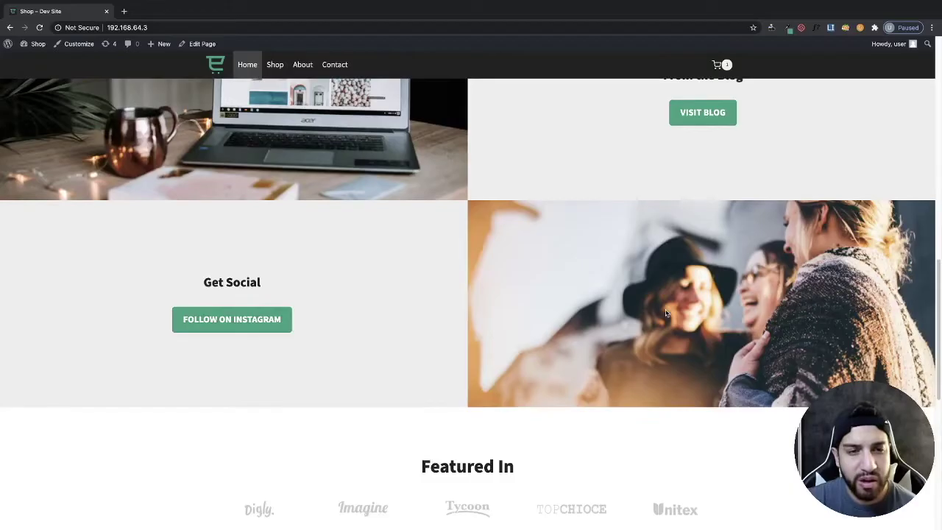
scroll(668, 313, up, 12)
scroll(667, 313, up, 15)
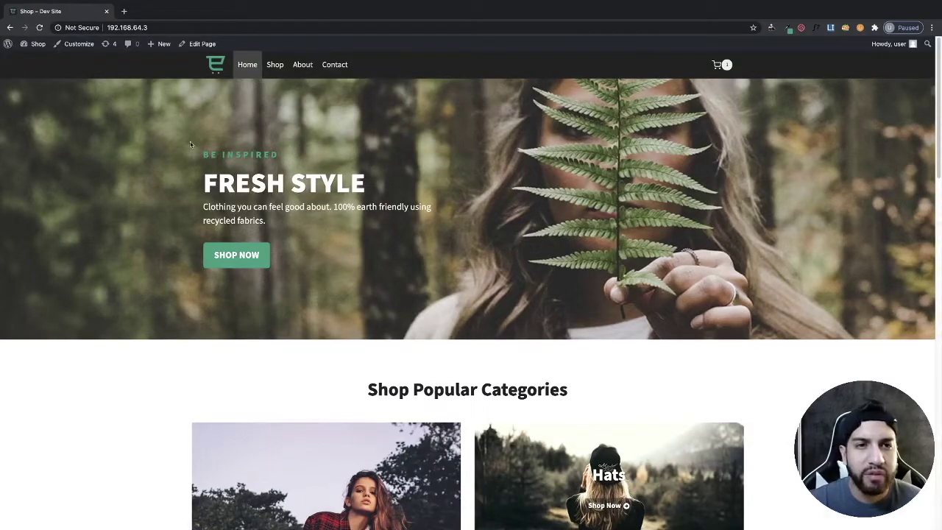
click(33, 59)
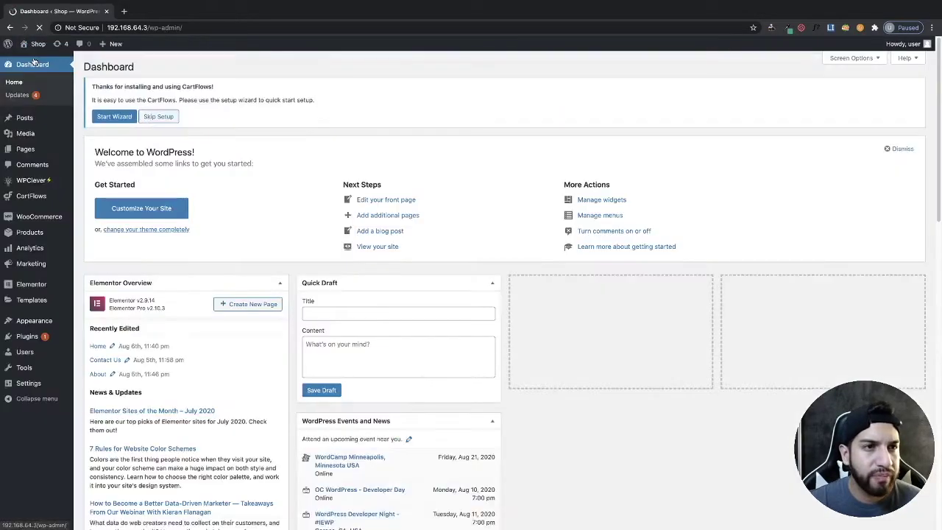
- Search new plugins for 'checkout fields', then install and activate Checkout Field Editor for WooCommerce
click(27, 336)
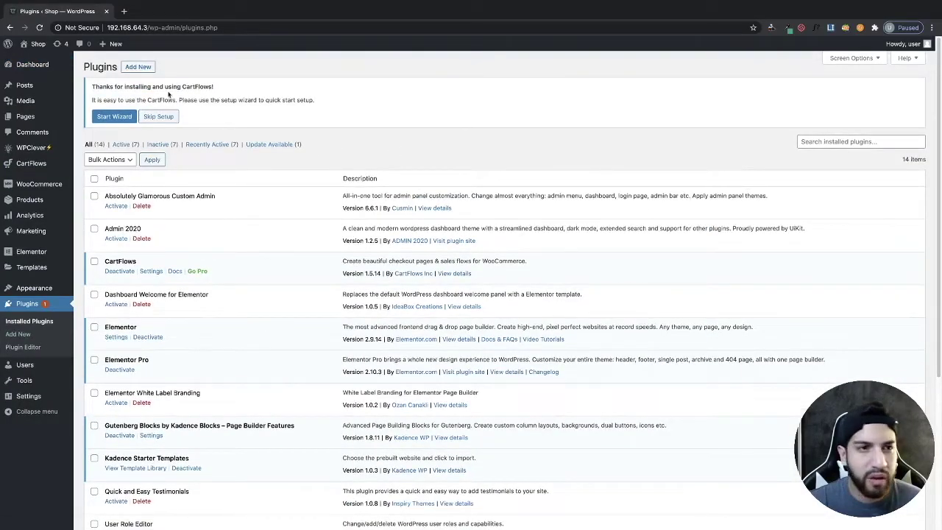
click(146, 69)
click(856, 92)
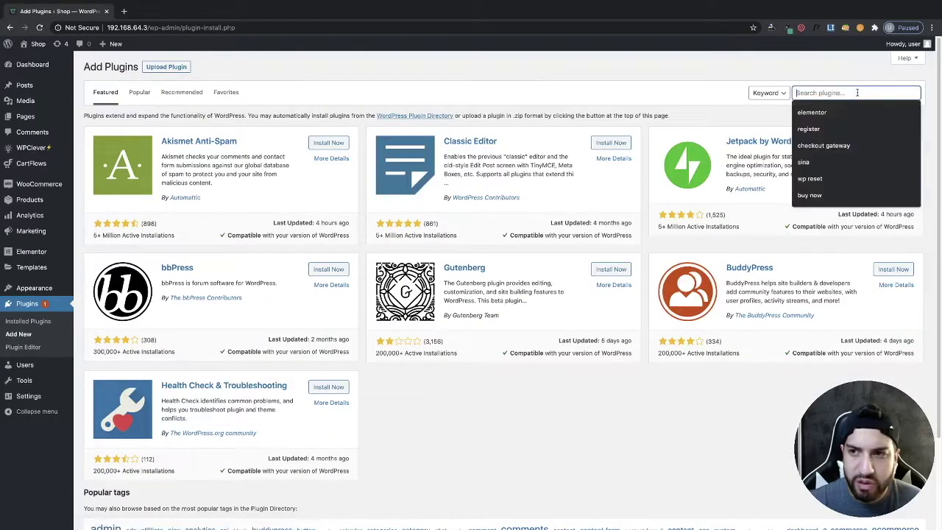
text(checkout)
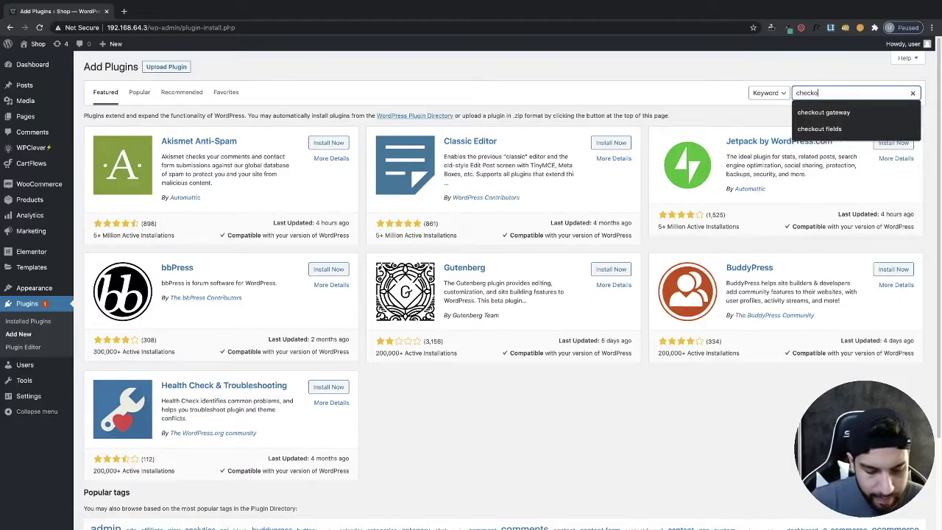
text( fields)
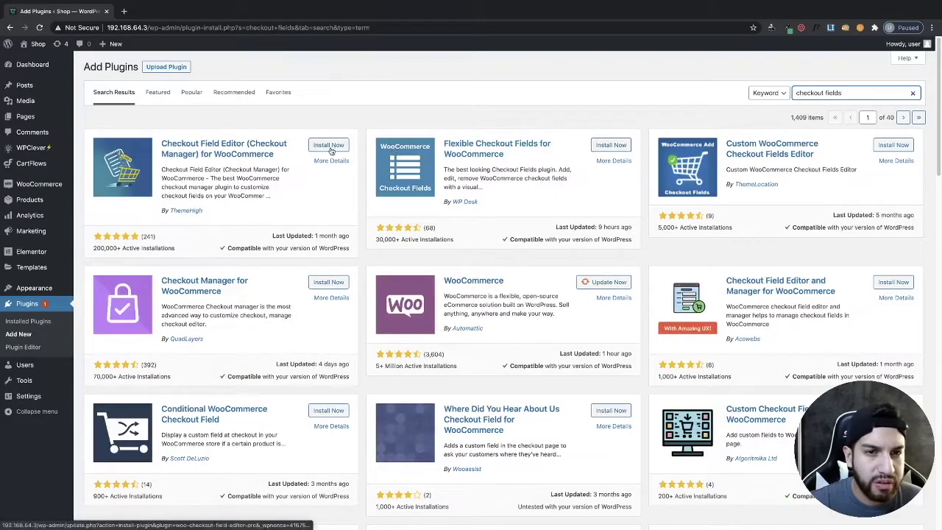
click(328, 146)
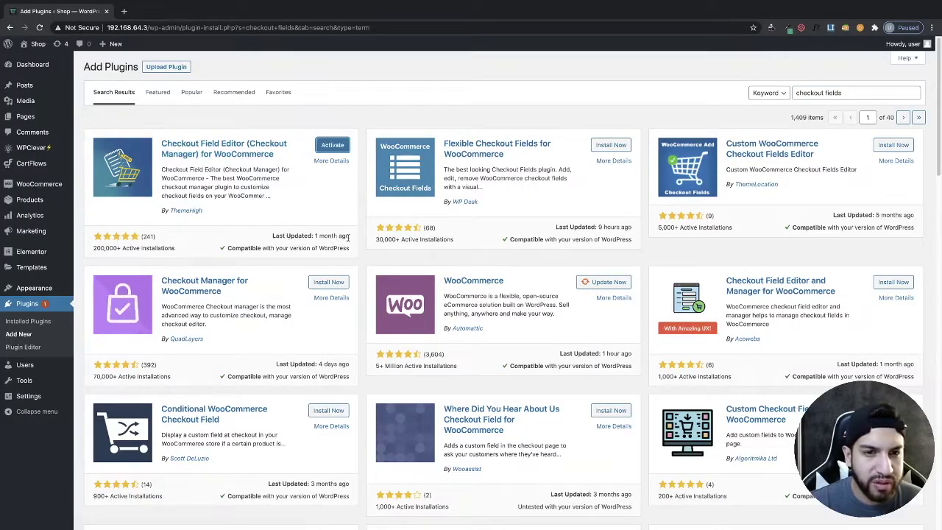
click(332, 145)
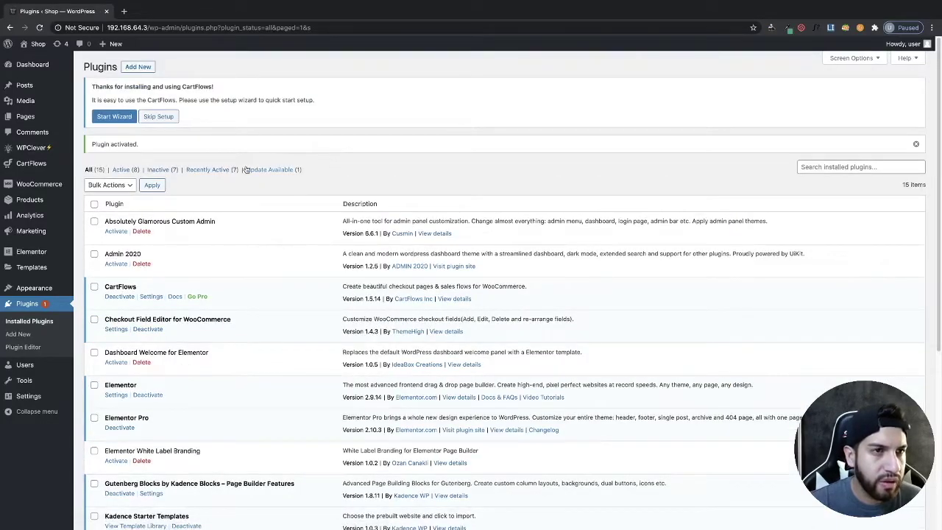
- Visit the store in a new tab and go from the cart to the default checkout page
mouse_move(39, 52)
click(41, 64)
scroll(620, 314, down, 1)
scroll(620, 314, down, 2)
scroll(619, 314, up, 3)
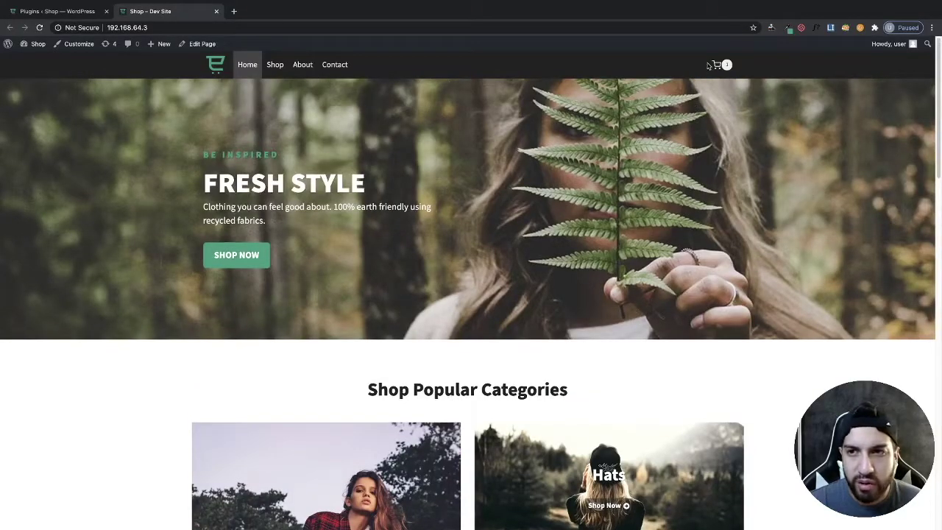
click(716, 65)
click(816, 165)
scroll(370, 126, down, 3)
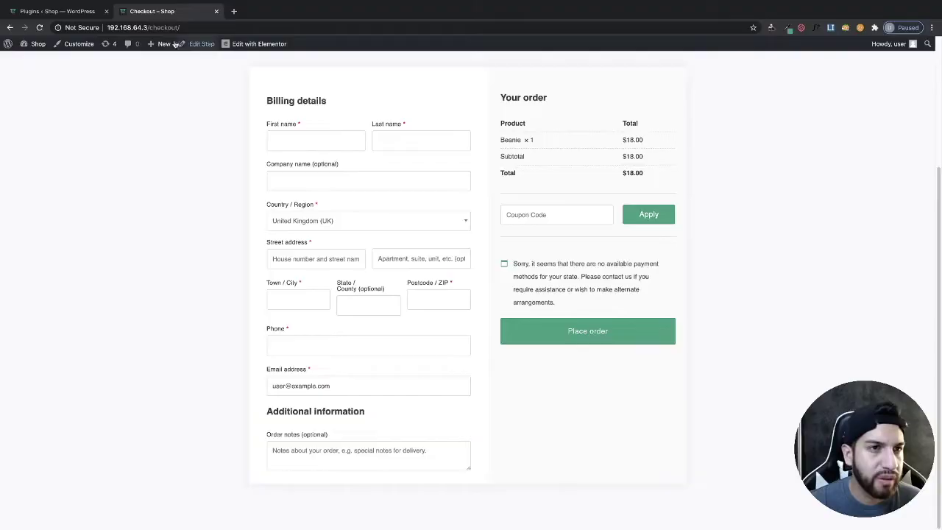
- Back in the admin, open WooCommerce > Checkout Form to list the Billing Fields
click(58, 11)
mouse_move(49, 185)
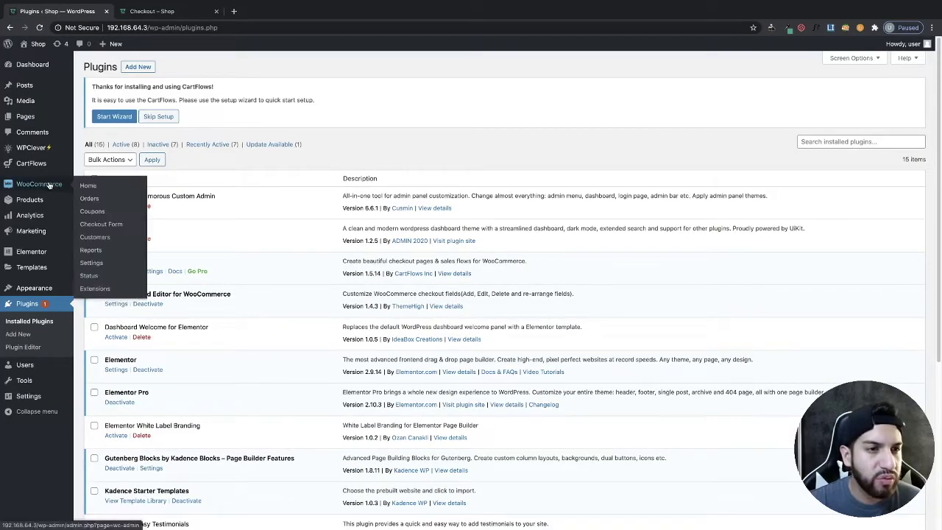
click(116, 225)
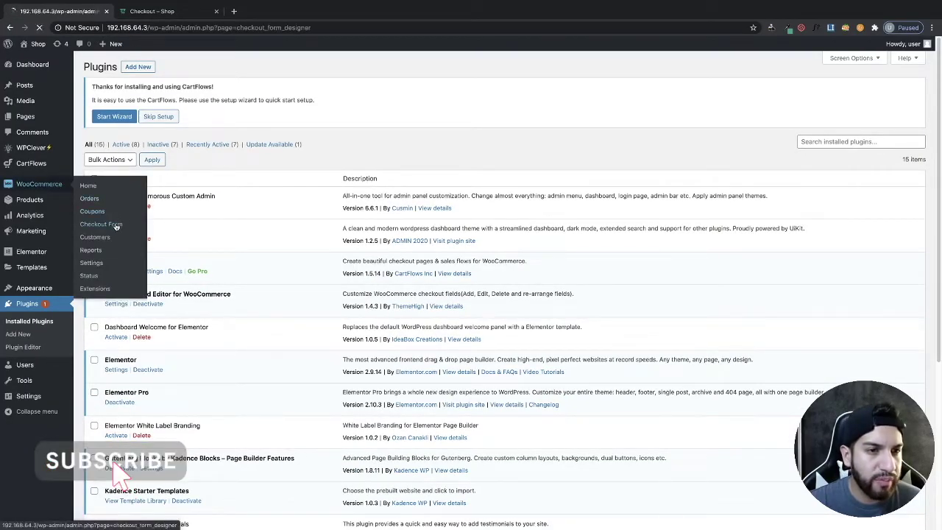
scroll(295, 291, down, 2)
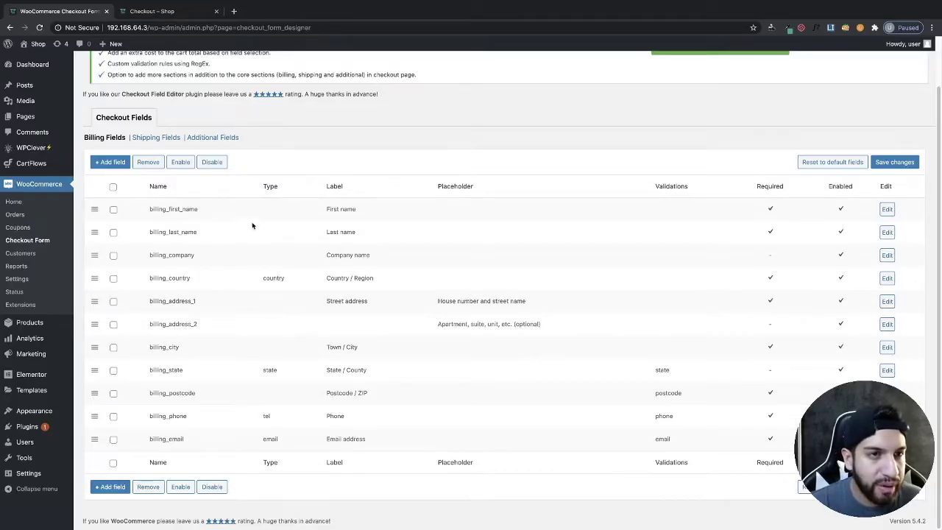
click(161, 13)
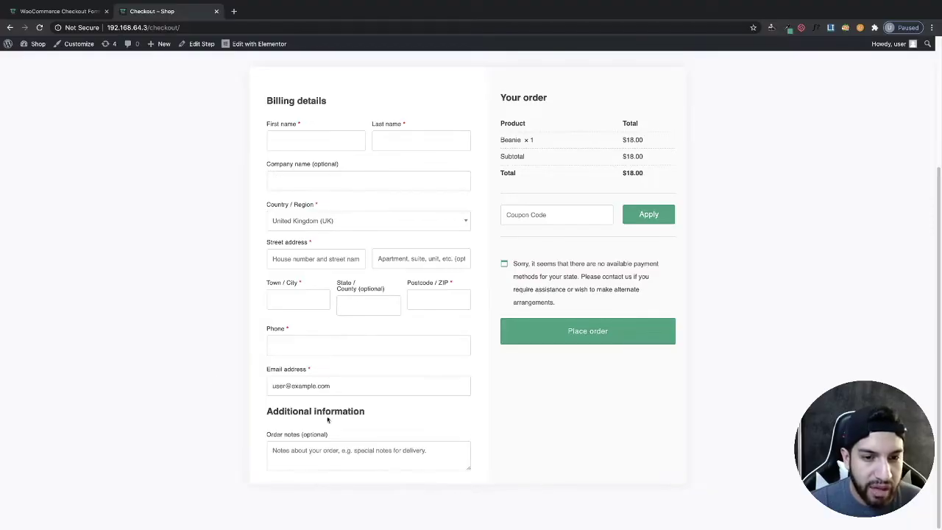
click(85, 13)
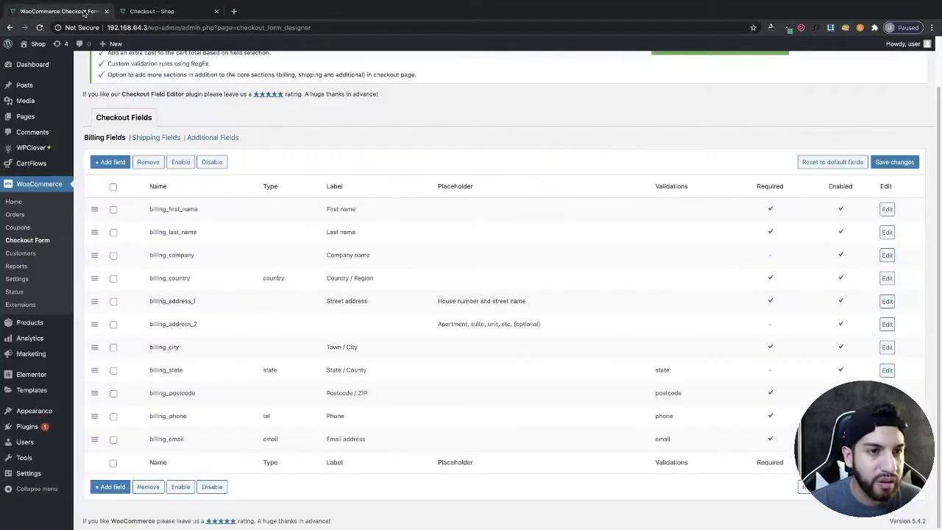
- Disable billing company, country, address 1 and 2, city, state, postcode and phone, and save
click(114, 255)
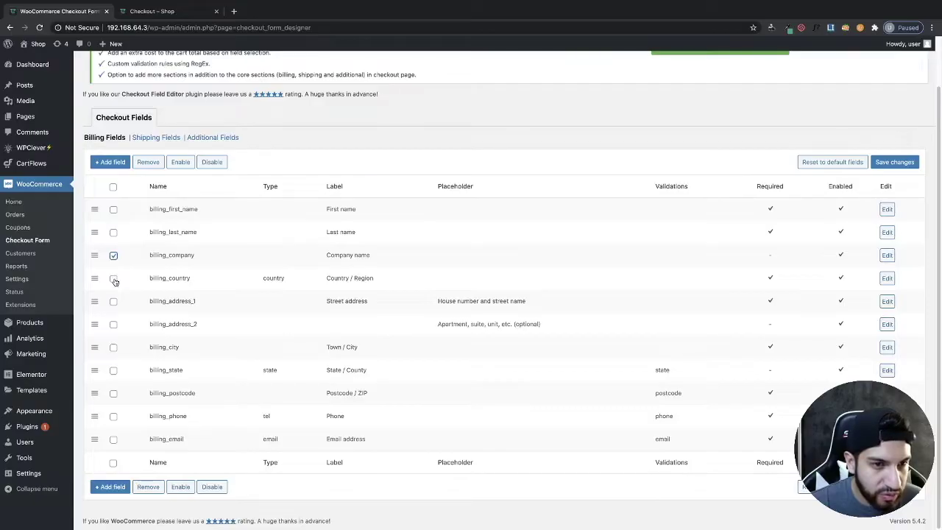
click(114, 279)
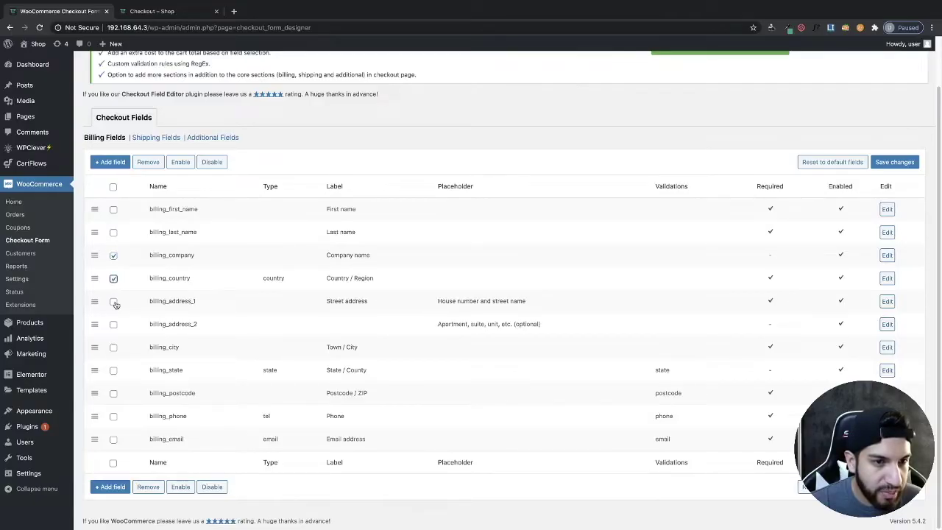
click(114, 302)
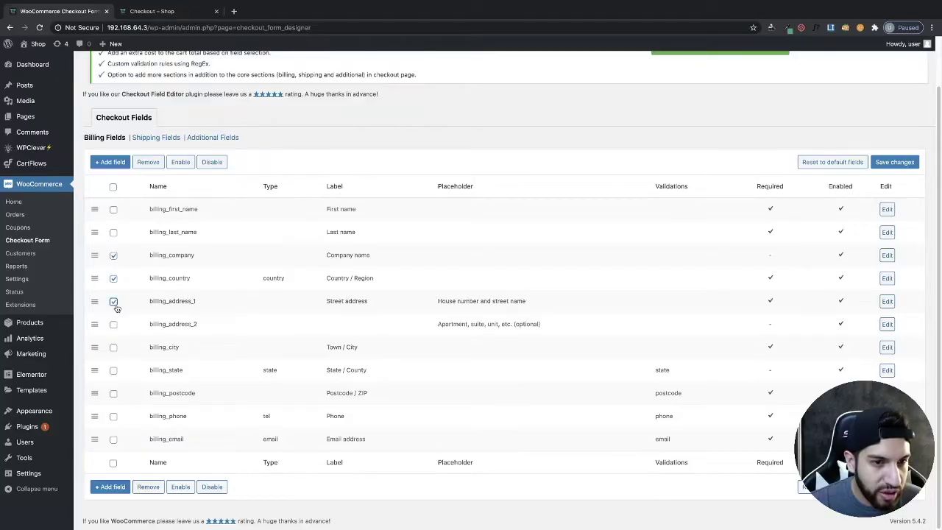
click(114, 324)
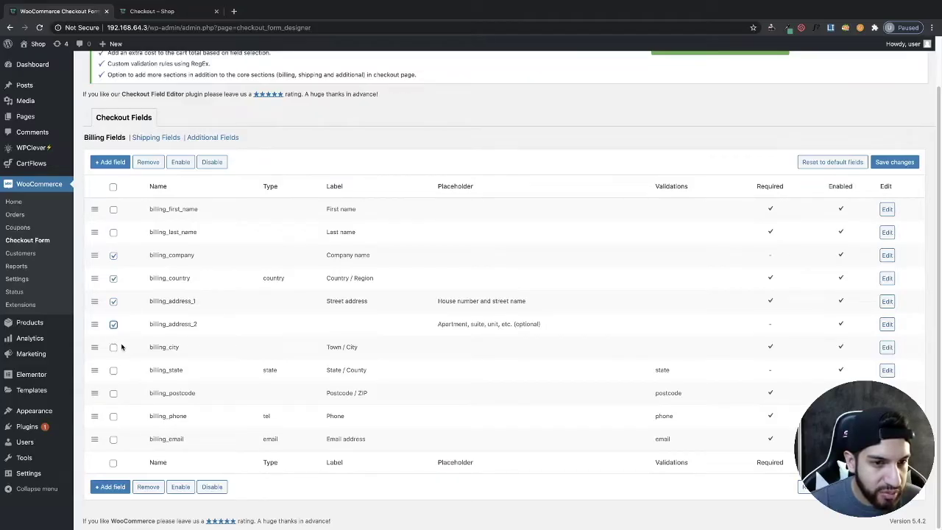
click(113, 348)
click(114, 370)
click(113, 395)
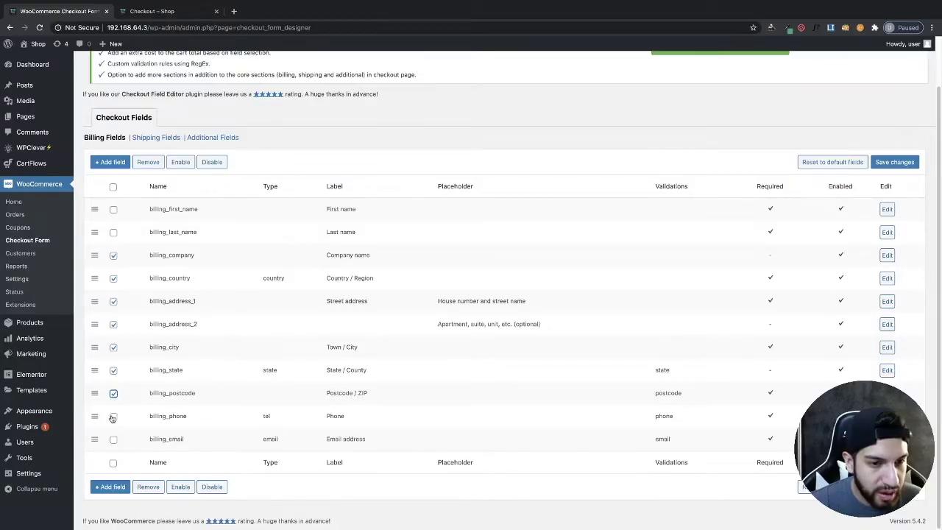
click(112, 416)
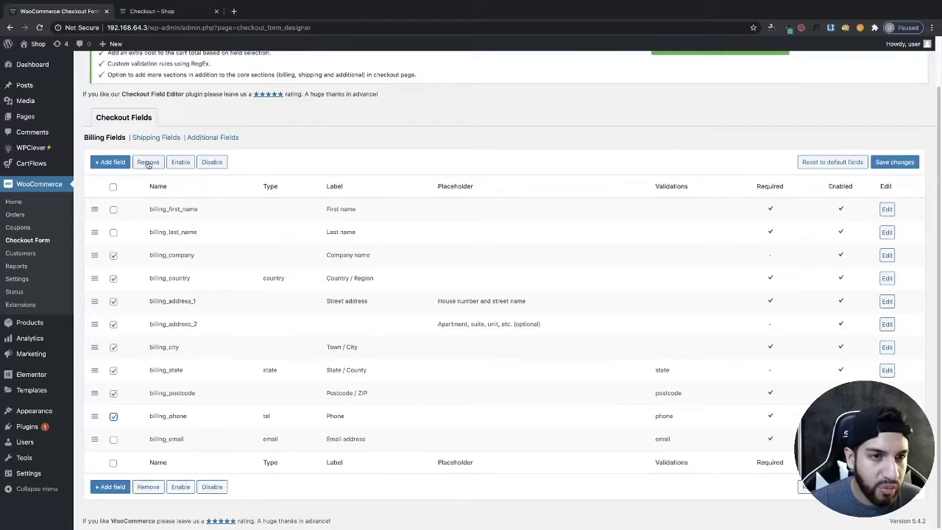
click(213, 164)
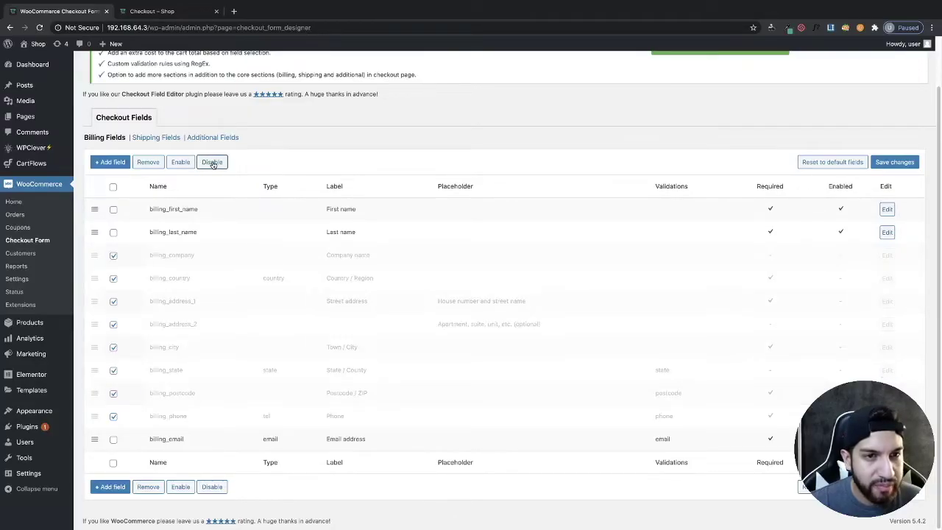
click(895, 163)
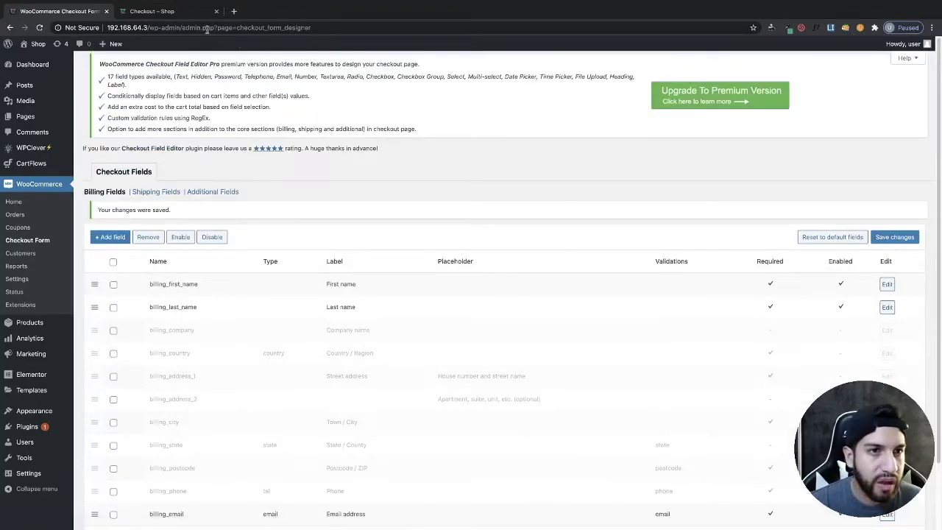
- Reload the storefront checkout page to confirm only name and email fields remain
click(163, 14)
click(164, 26)
key(Return)
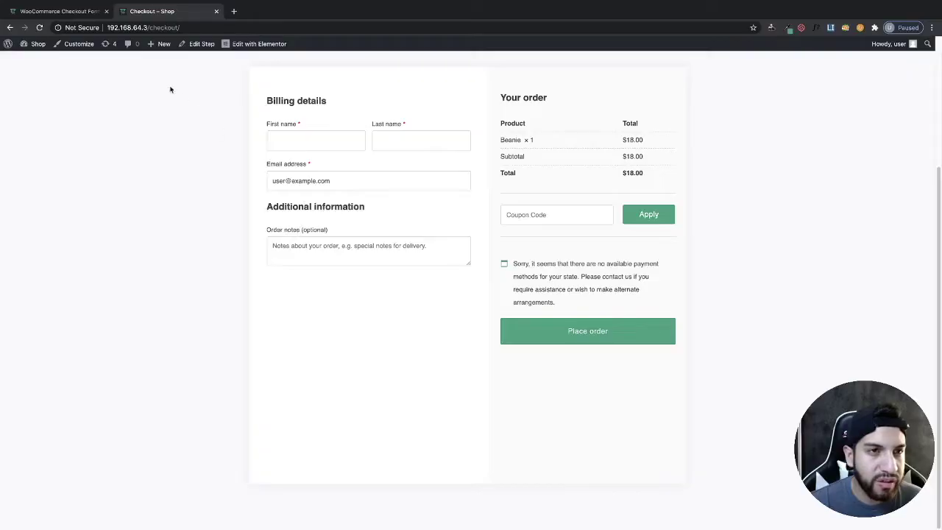
- Disable the order_comments field under Additional Fields and save the changes
click(52, 14)
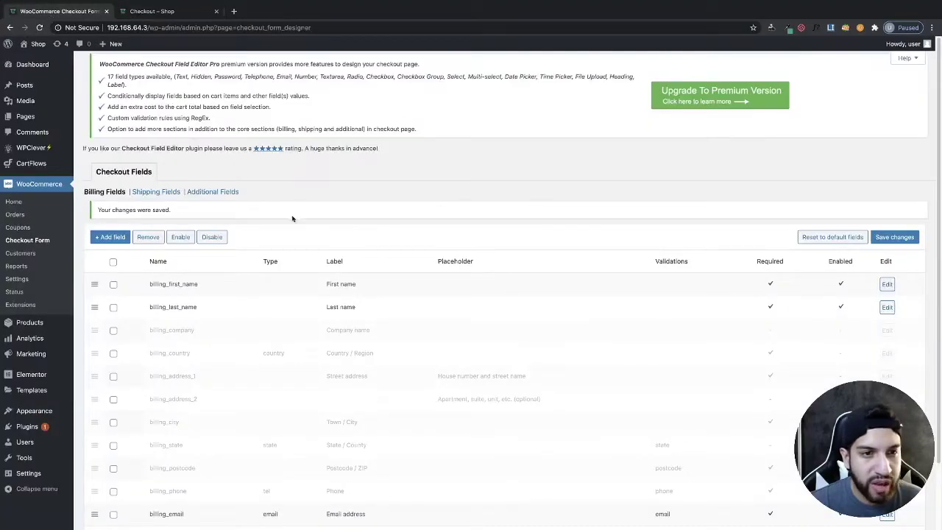
click(210, 192)
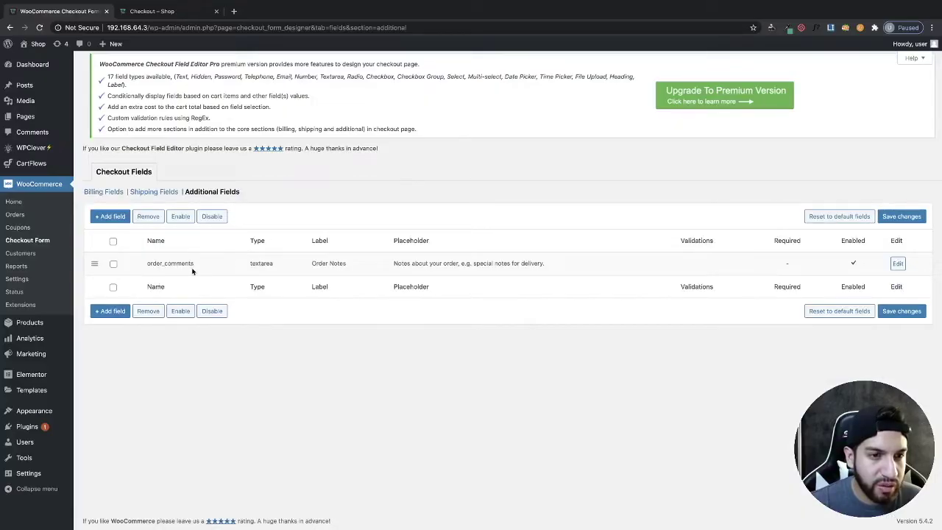
click(114, 264)
click(206, 219)
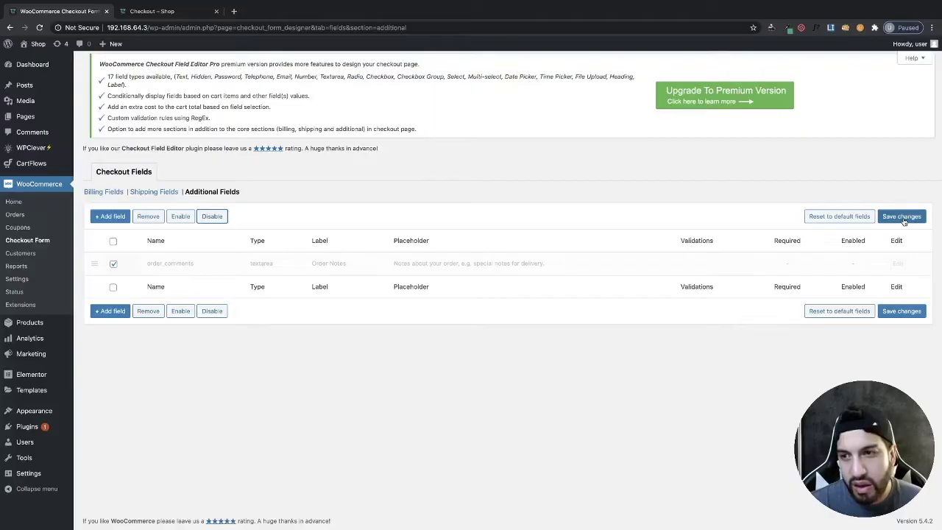
click(902, 218)
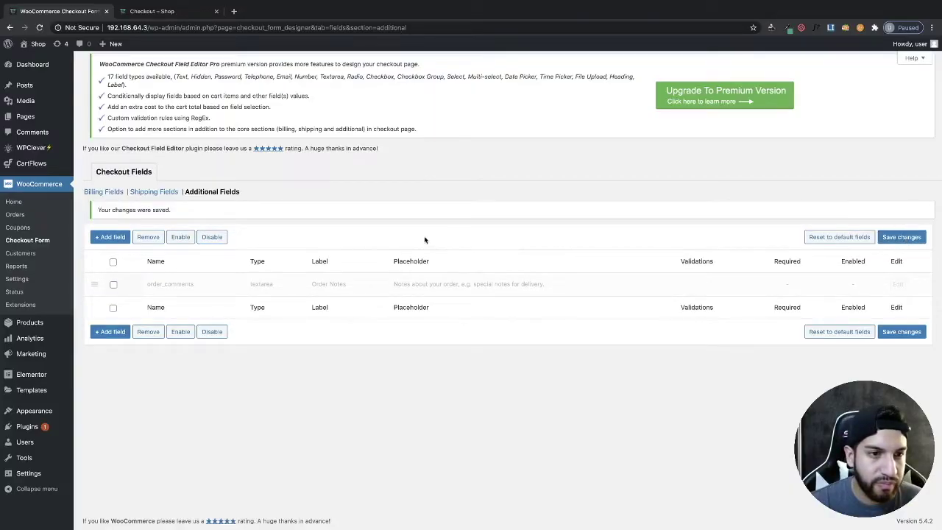
- Reload the checkout page to check the change, then return to the field editor
click(143, 11)
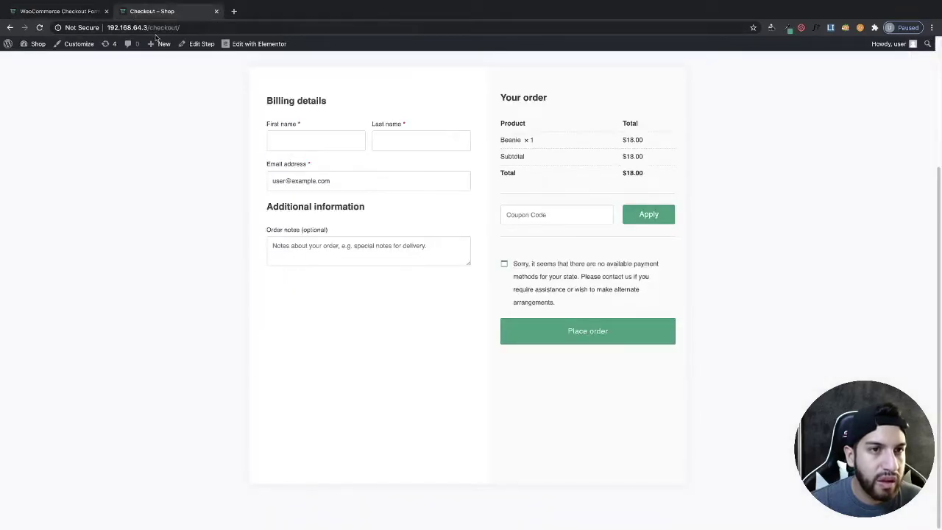
click(169, 28)
key(Return)
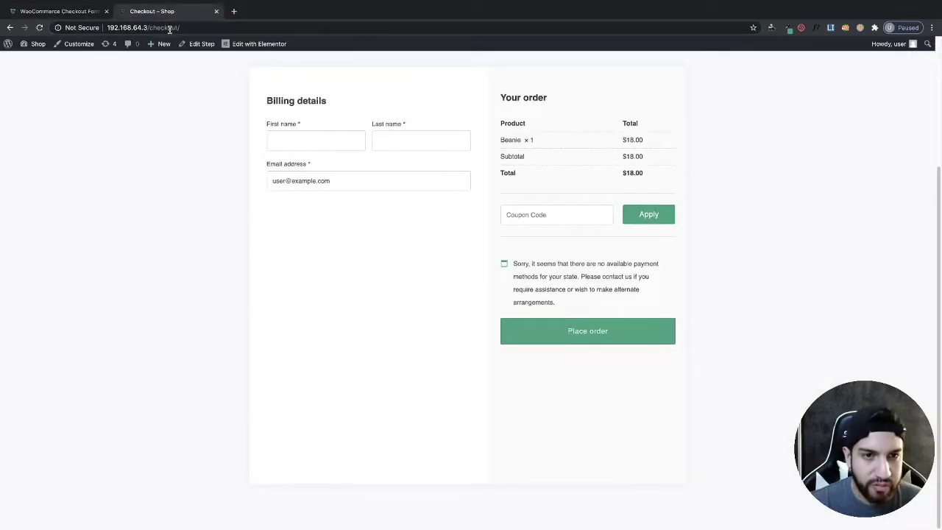
click(57, 11)
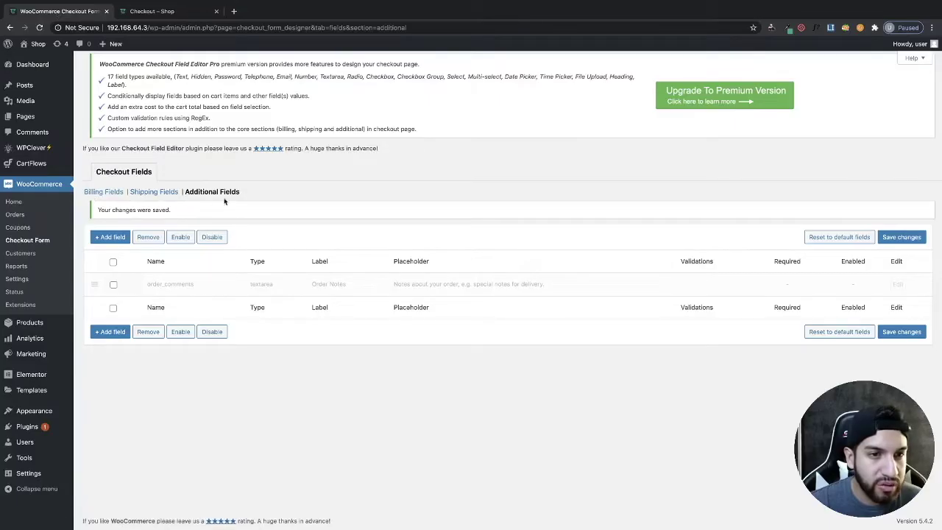
- Start a new additional field of type Text, keeping the prefilled additional_ name
click(112, 239)
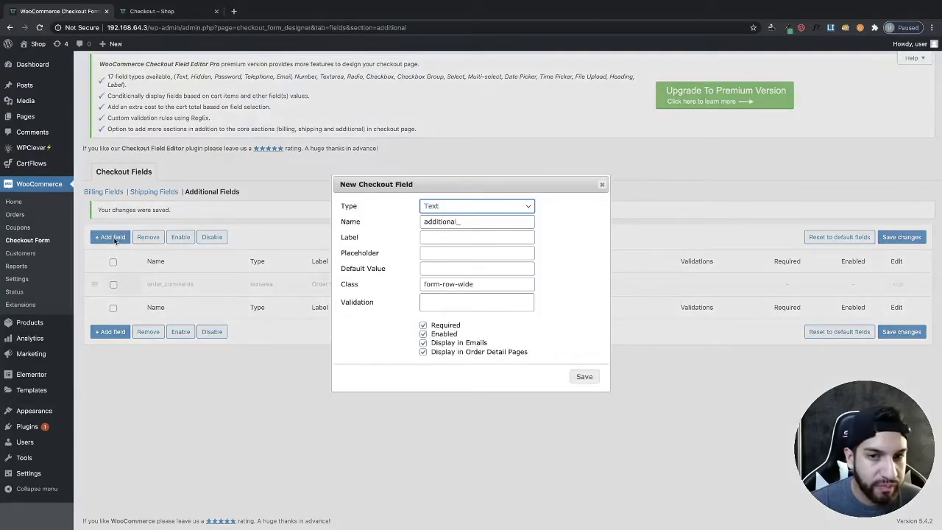
click(475, 208)
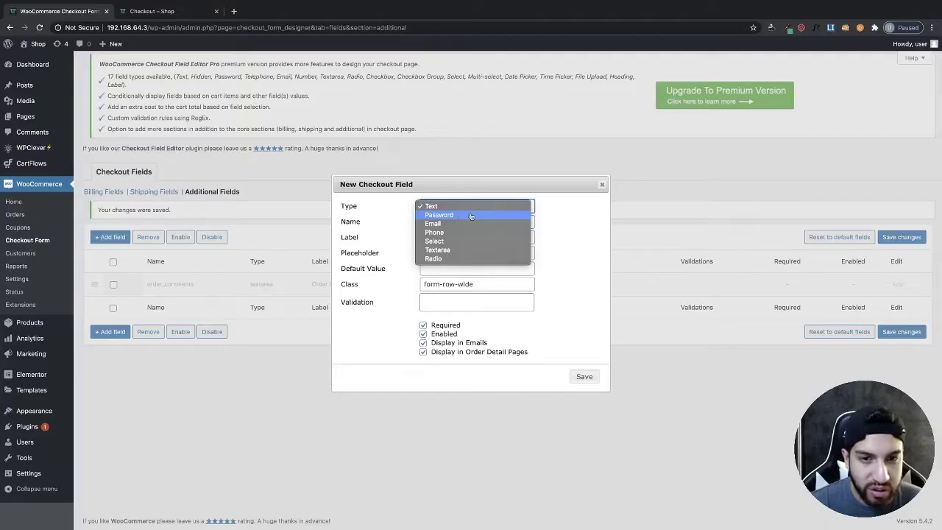
click(593, 237)
click(484, 224)
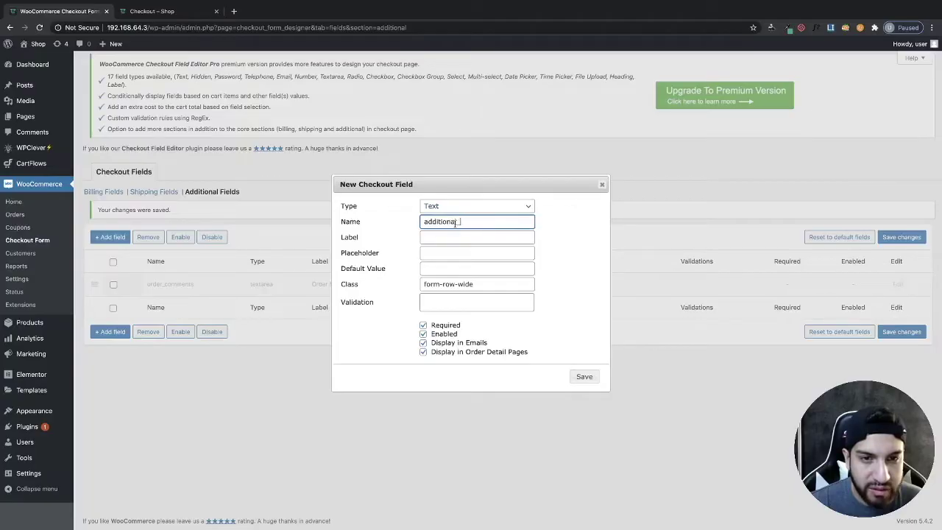
key(shift+Left)
key(shift+Left)
key(shift+Left)
key(shift+Left)
key(shift+Left)
key(shift+Left)
key(shift+Left)
key(shift+Left)
key(shift+Left)
key(shift+Left)
key(shift+Left)
key(BackSpace)
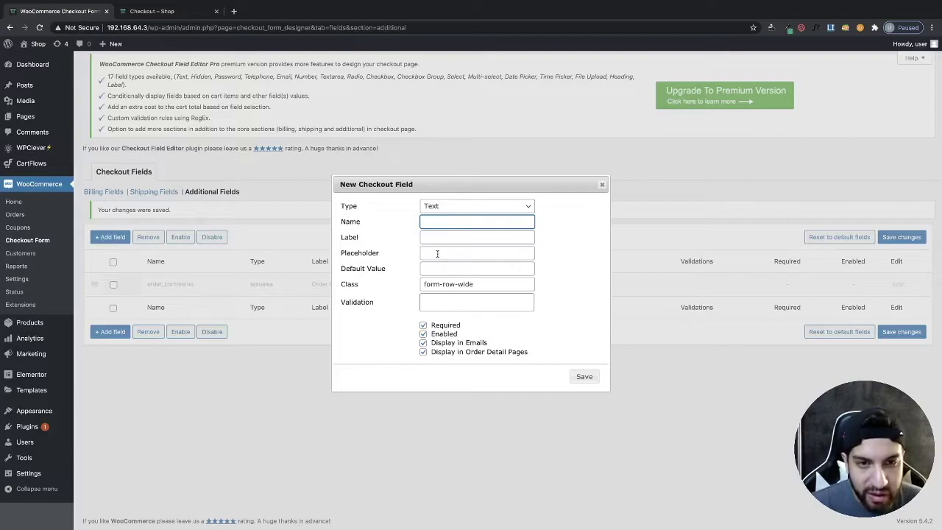
key(super+z)
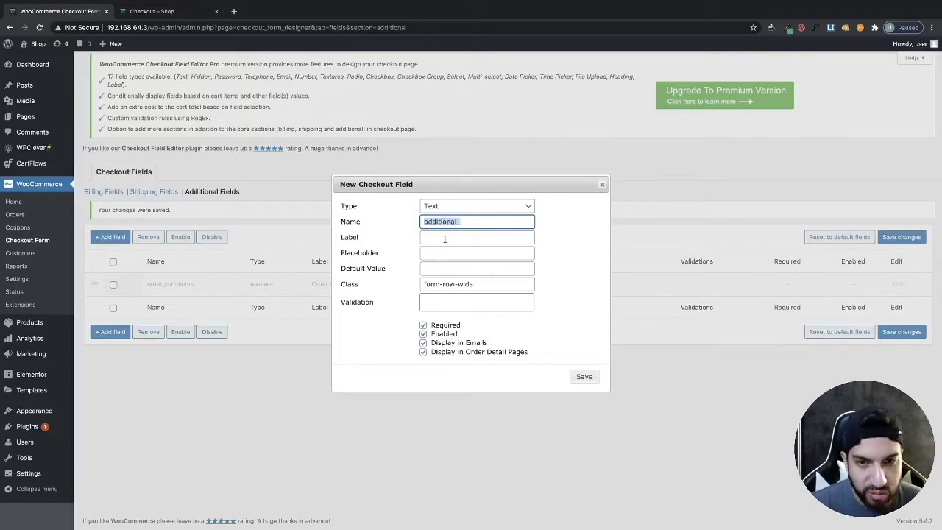
- Label the field 'Test Field', copy it into the placeholder, and save it as required
click(444, 238)
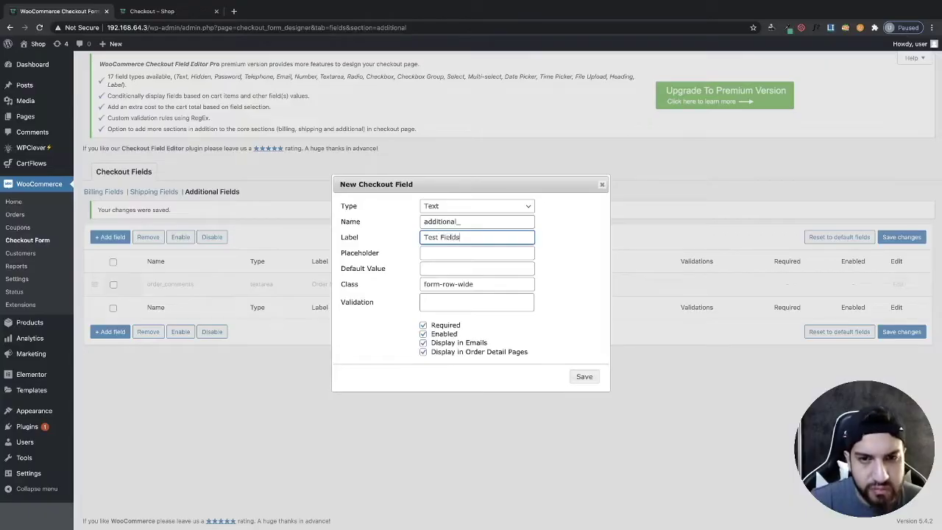
triple_click(439, 237)
key(ctrl+c)
click(443, 253)
key(ctrl+v)
click(434, 268)
click(459, 287)
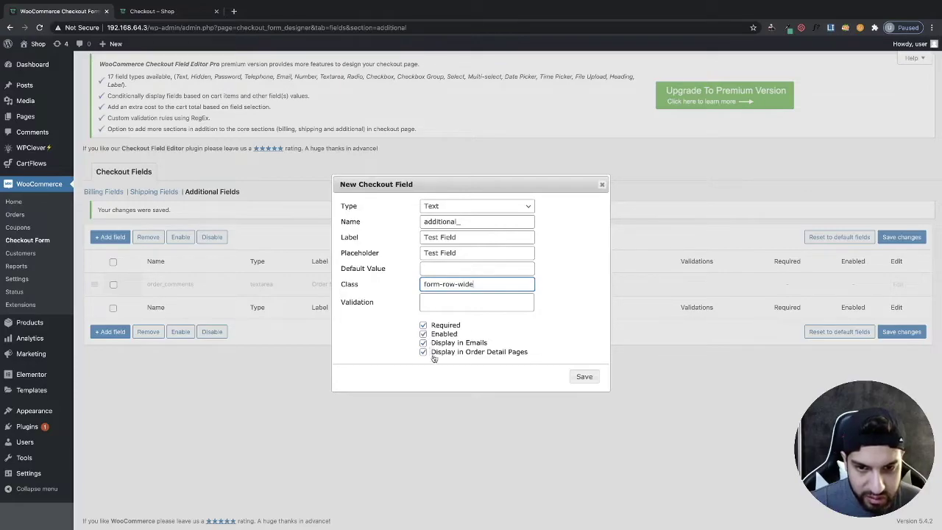
click(582, 380)
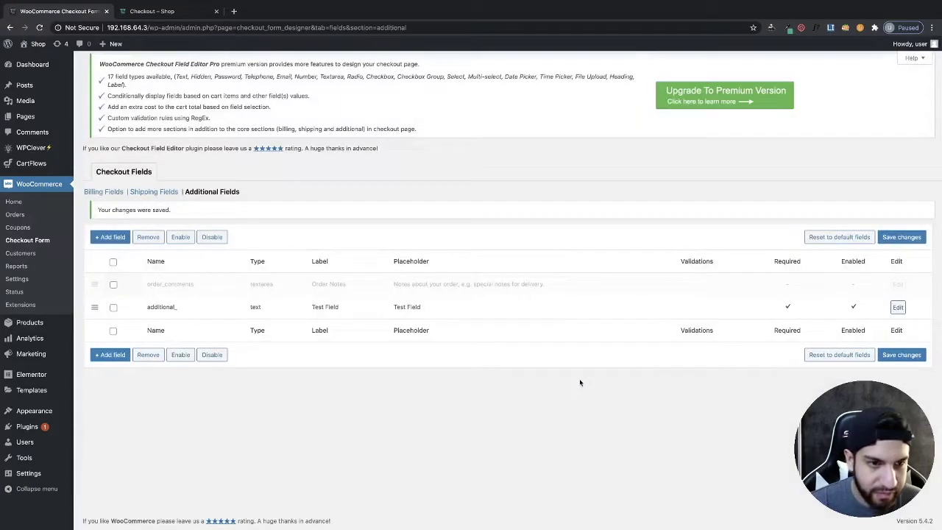
- Reload the checkout to inspect the new Test Field under Additional information, then return to the editor
click(169, 12)
key(super+r)
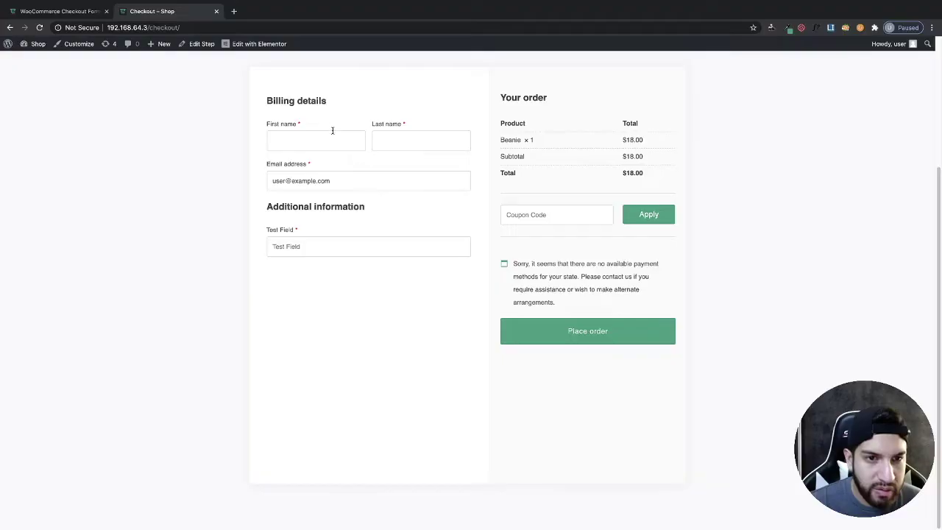
drag(263, 212, 371, 212)
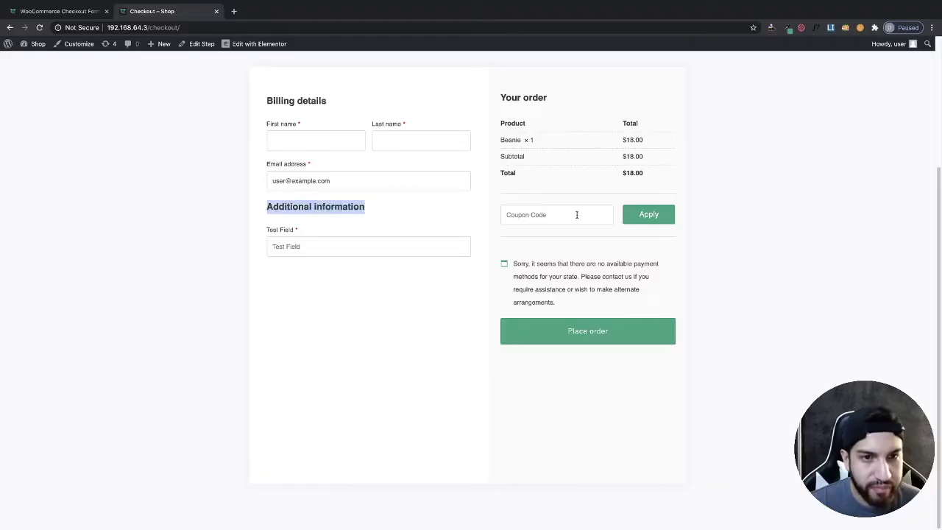
click(363, 314)
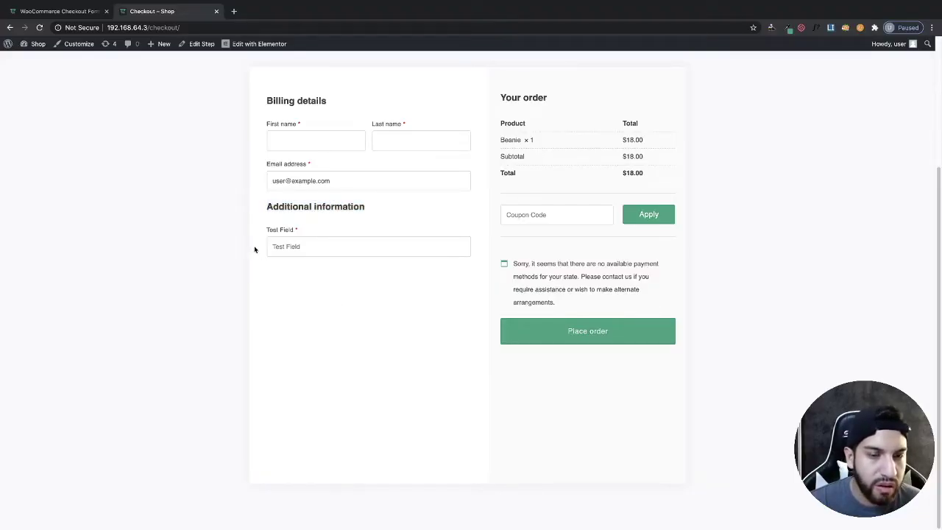
click(326, 247)
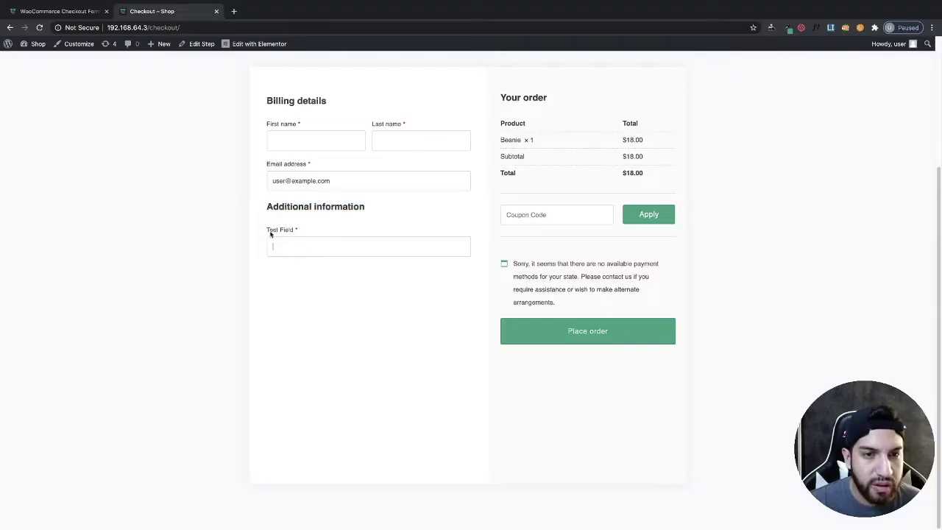
drag(260, 210, 372, 260)
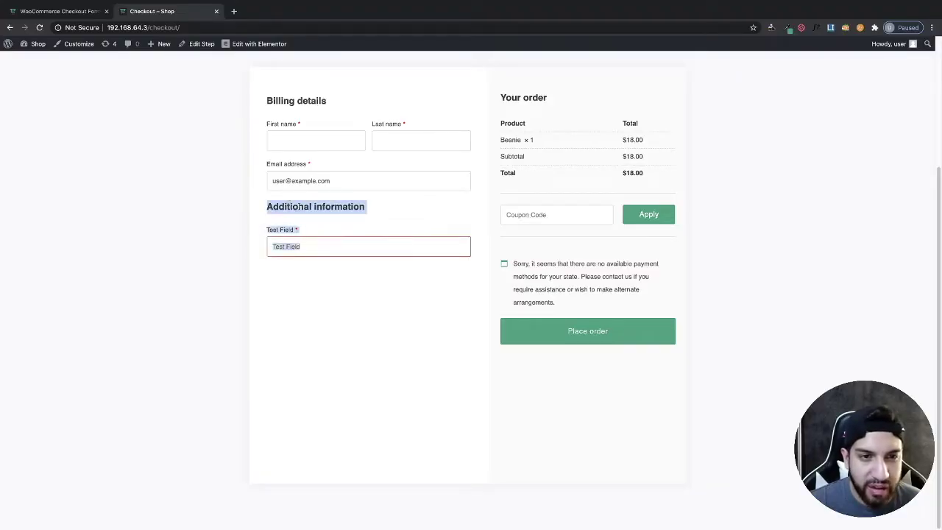
click(258, 207)
drag(272, 208, 386, 210)
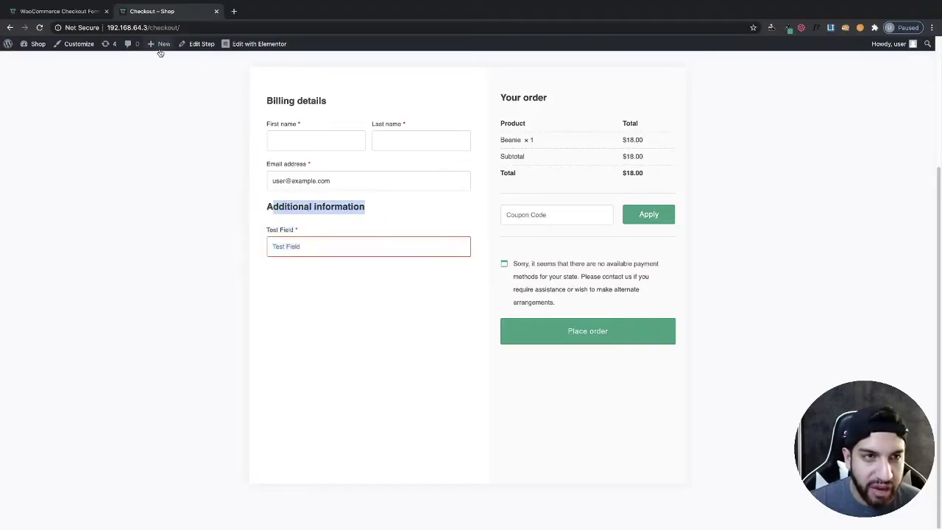
click(70, 11)
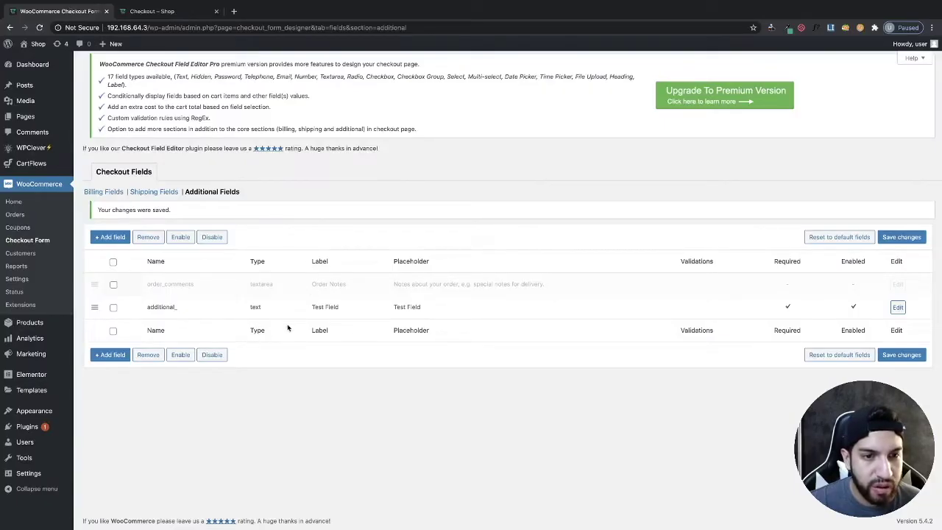
- Disable the additional_ Test Field row and switch to the Billing Fields list
click(112, 308)
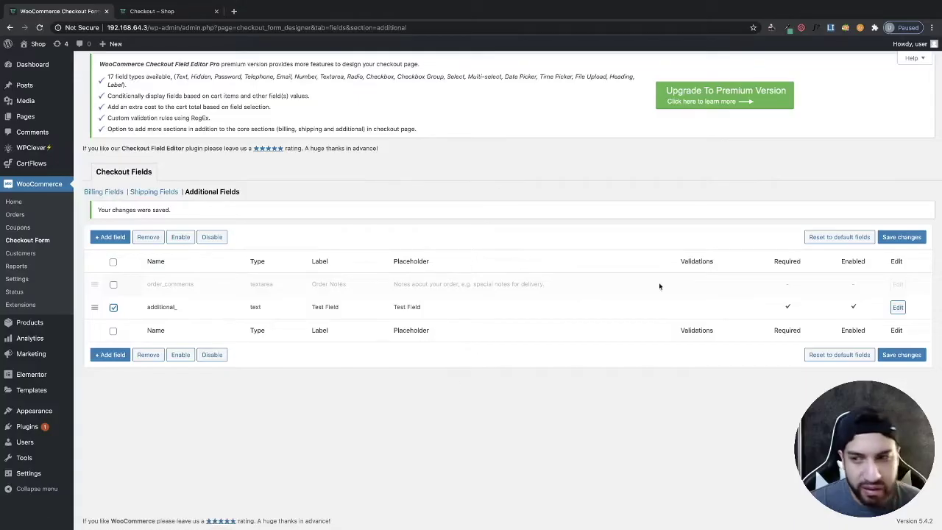
click(212, 236)
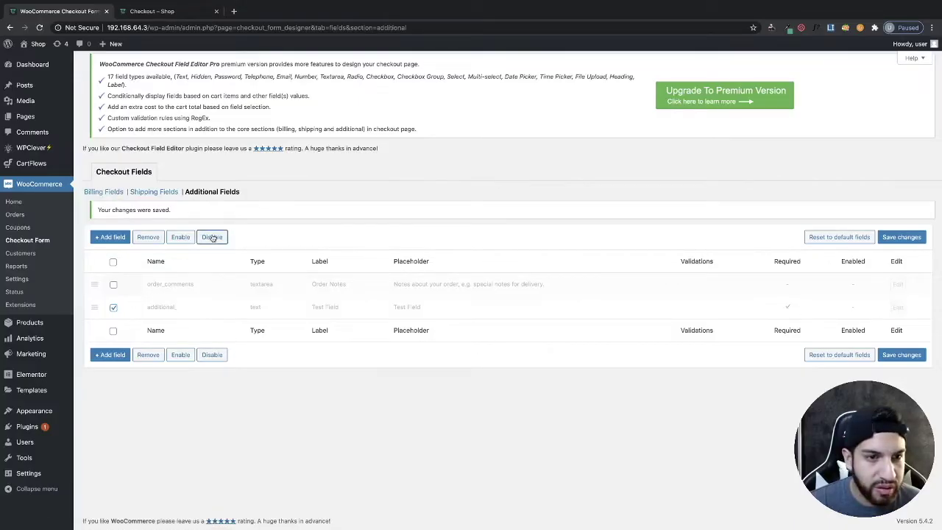
click(110, 191)
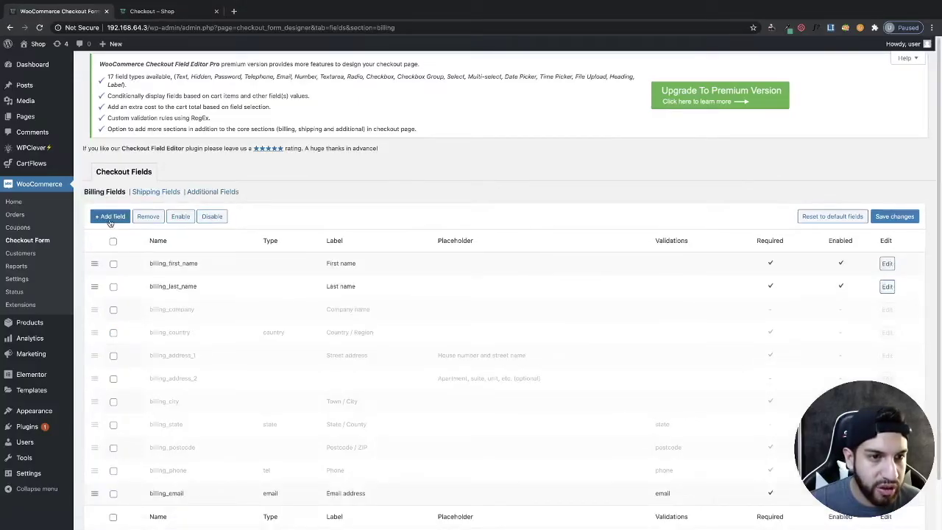
- Add and save a billing field with label and placeholder 'test field', then reload the checkout page
click(109, 217)
click(453, 221)
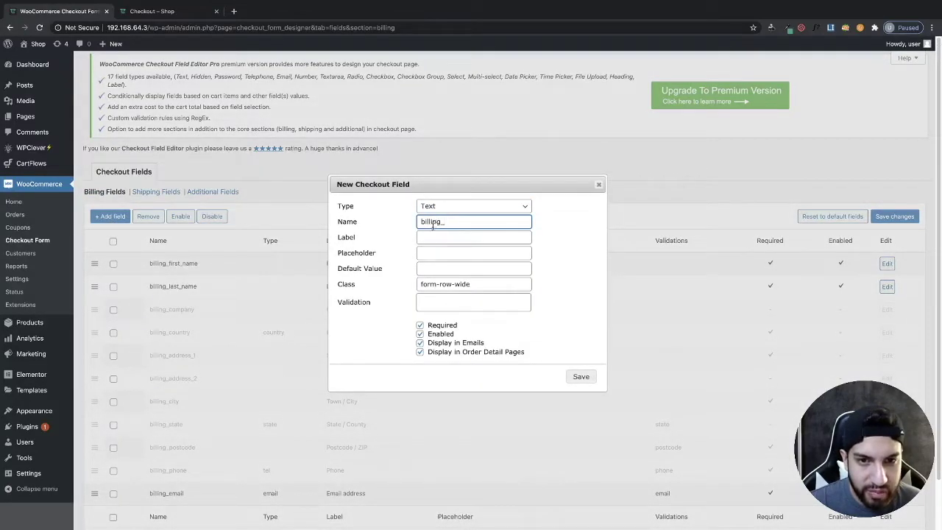
click(425, 237)
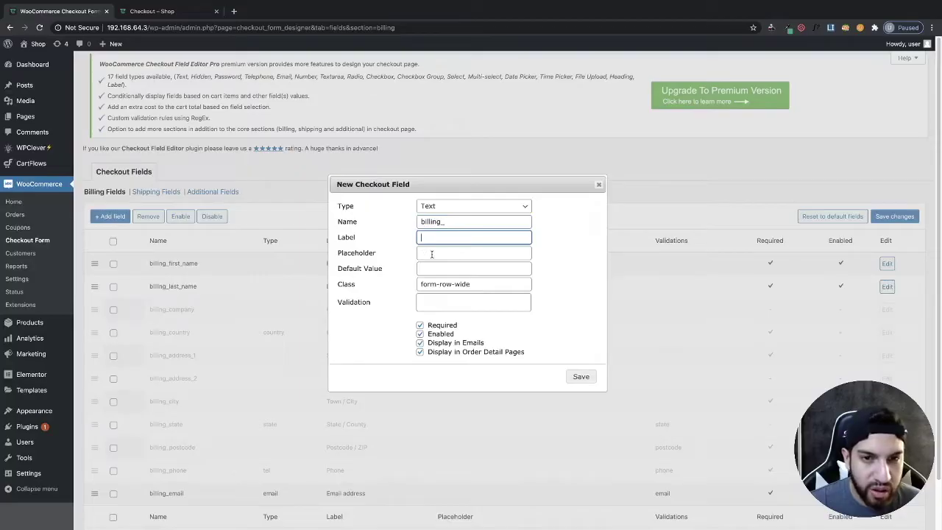
text(test field)
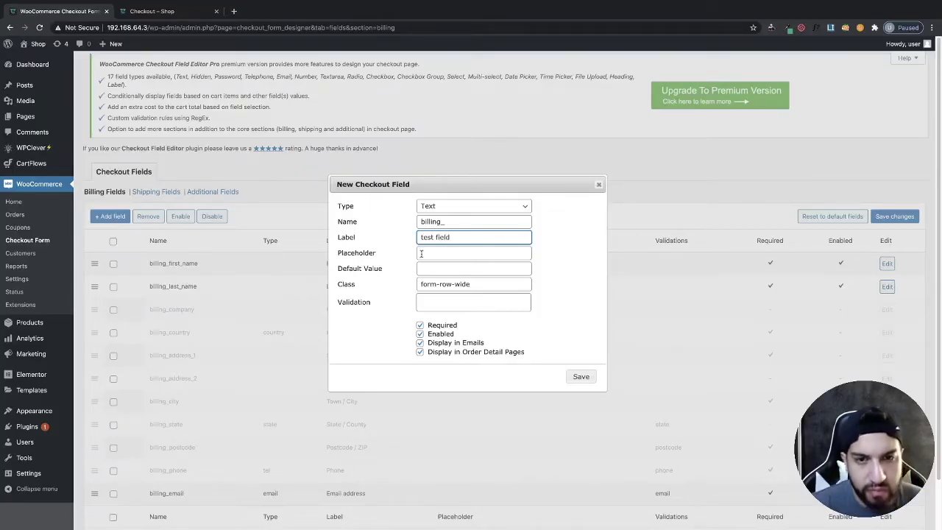
click(421, 253)
text(t)
key(shift+Tab)
key(Tab)
text(test field)
click(568, 352)
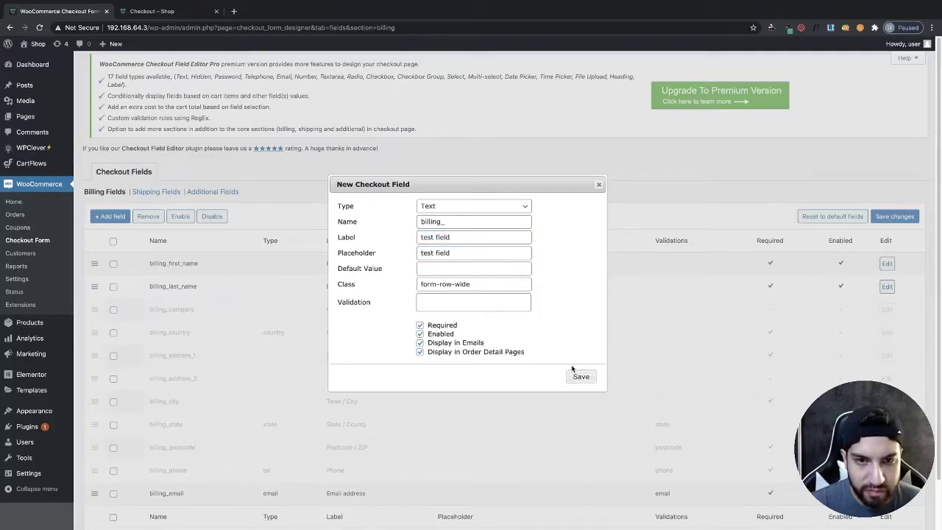
click(579, 378)
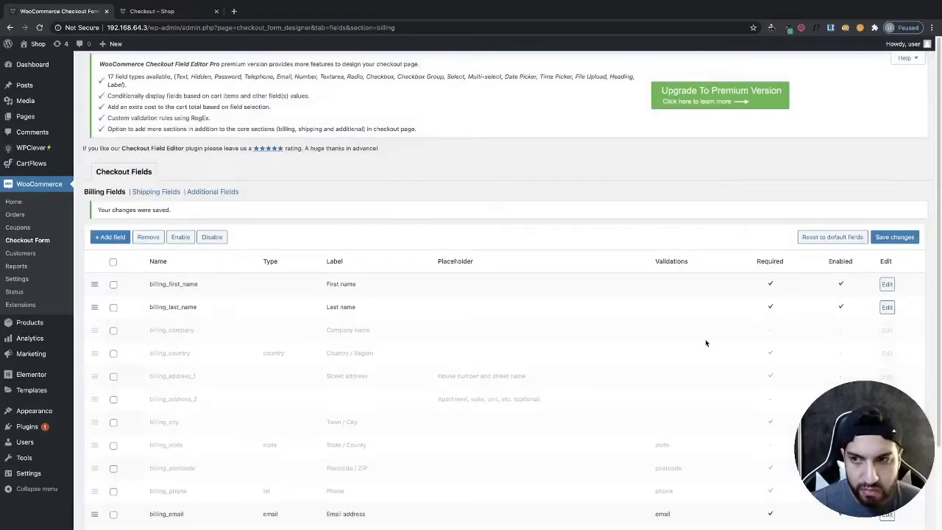
click(140, 19)
click(138, 24)
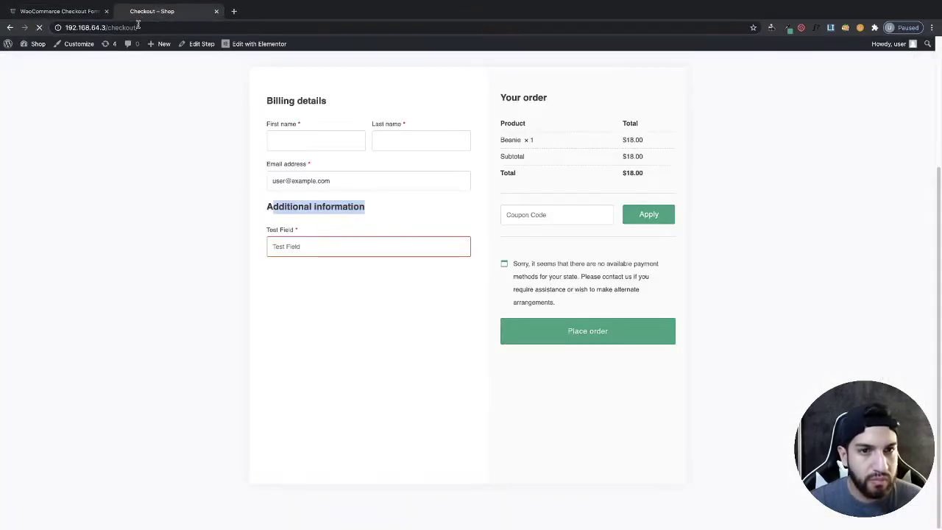
- Reload the checkout and inspect the new required test field below the email address
key(Return)
click(299, 222)
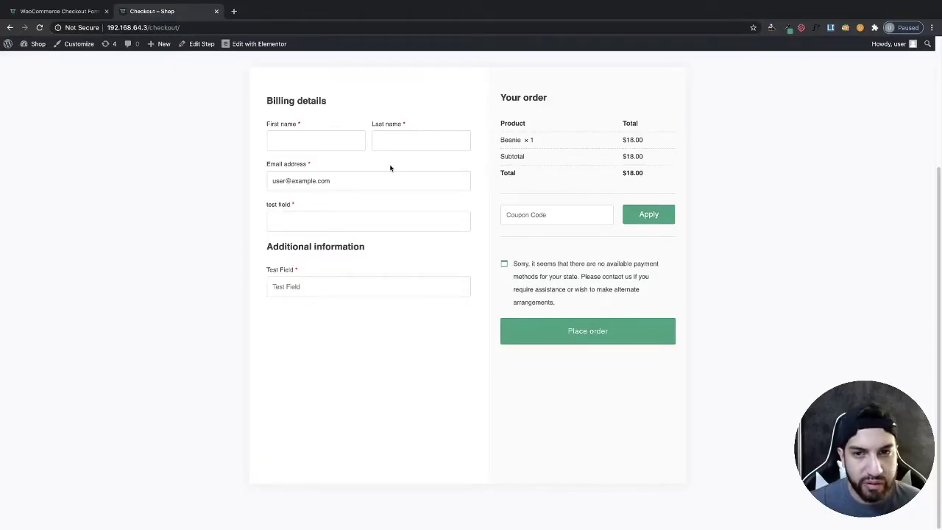
scroll(427, 170, up, 3)
scroll(413, 164, down, 2)
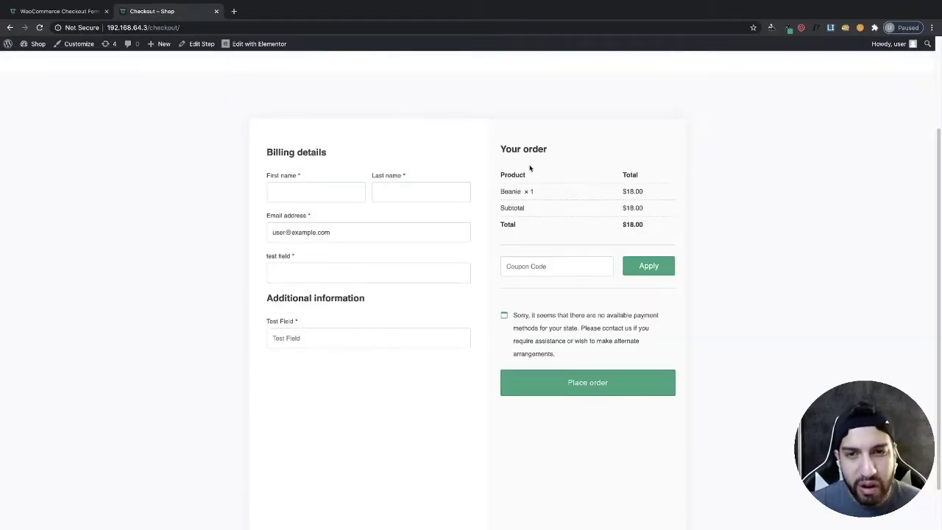
scroll(530, 166, down, 2)
scroll(518, 137, up, 2)
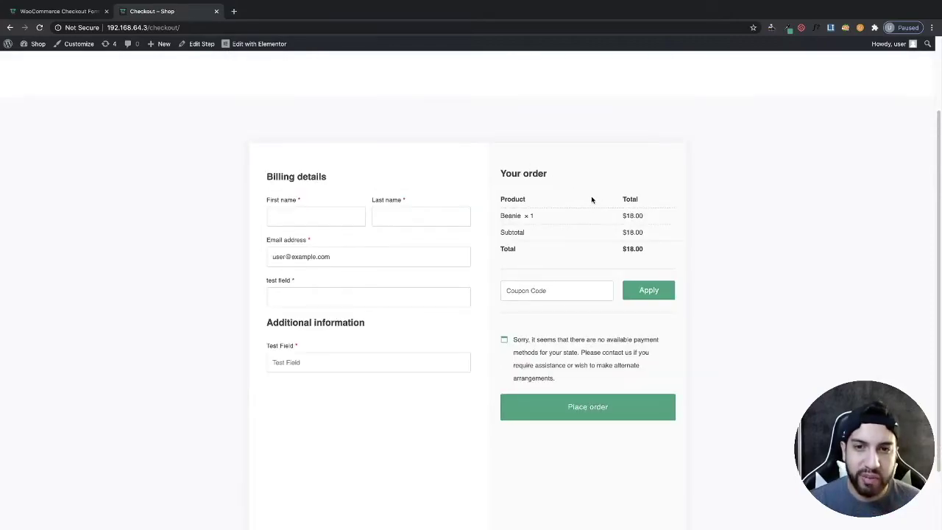
scroll(591, 196, up, 1)
scroll(530, 185, up, 1)
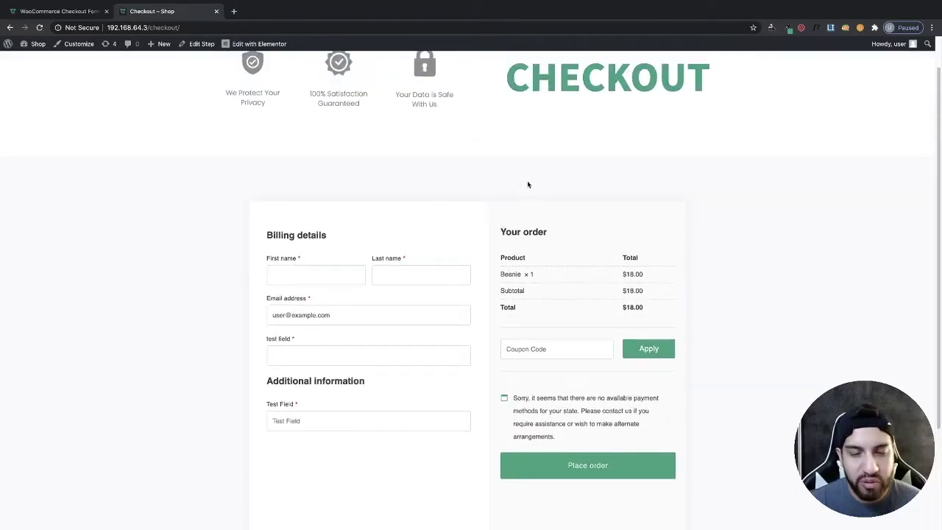
scroll(530, 176, down, 3)
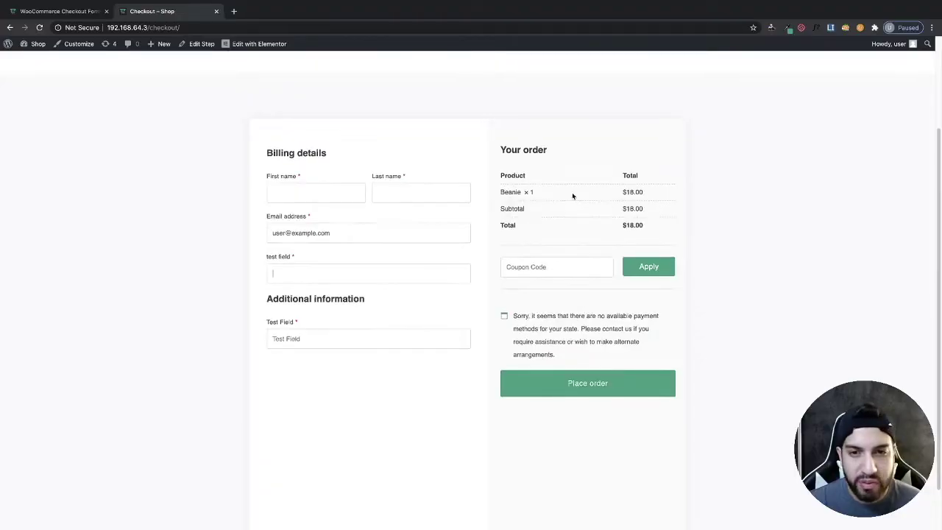
scroll(595, 325, down, 1)
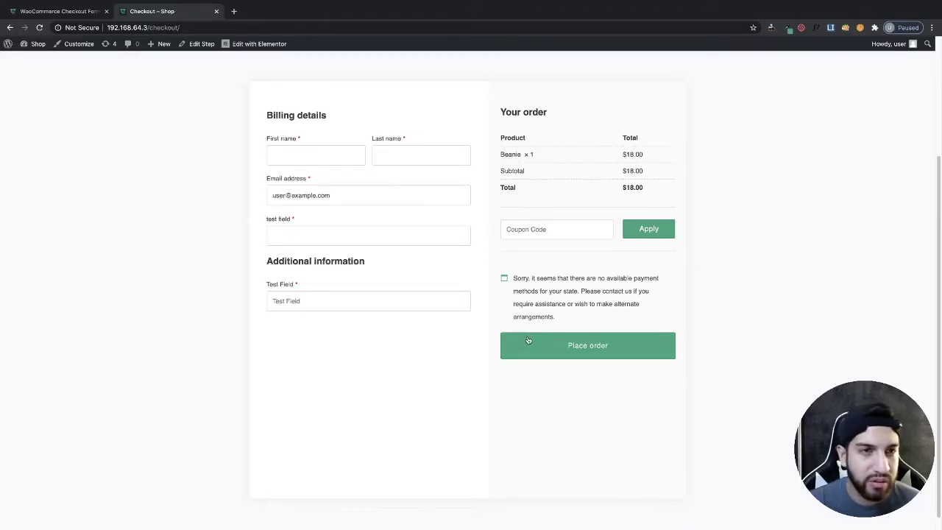
scroll(595, 293, down, 1)
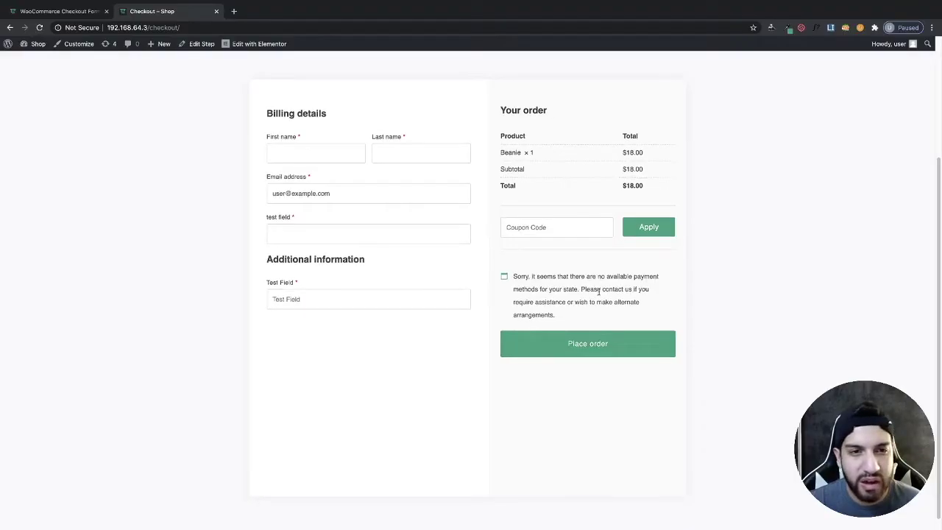
scroll(589, 309, up, 1)
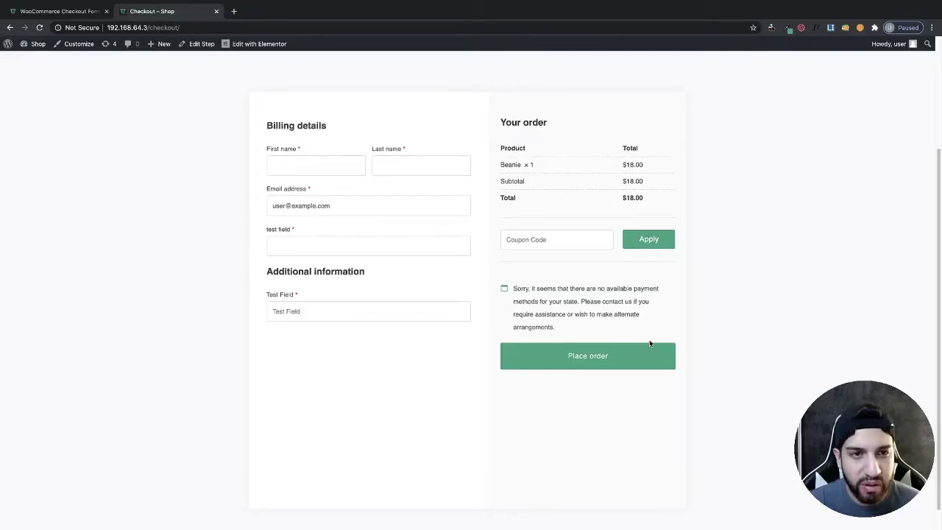
scroll(649, 343, down, 1)
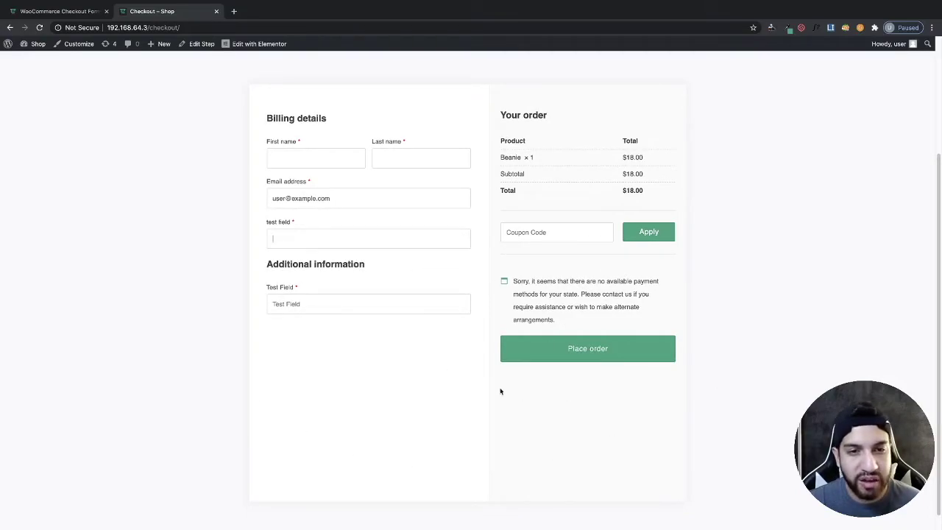
scroll(612, 375, down, 1)
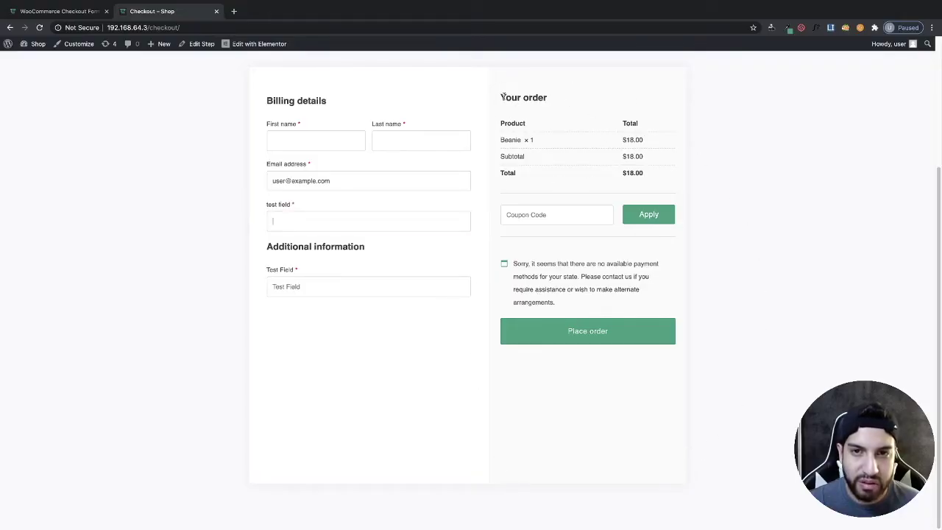
- Highlight the order summary and payment notice text, then clear the selection
drag(503, 97, 615, 289)
click(589, 413)
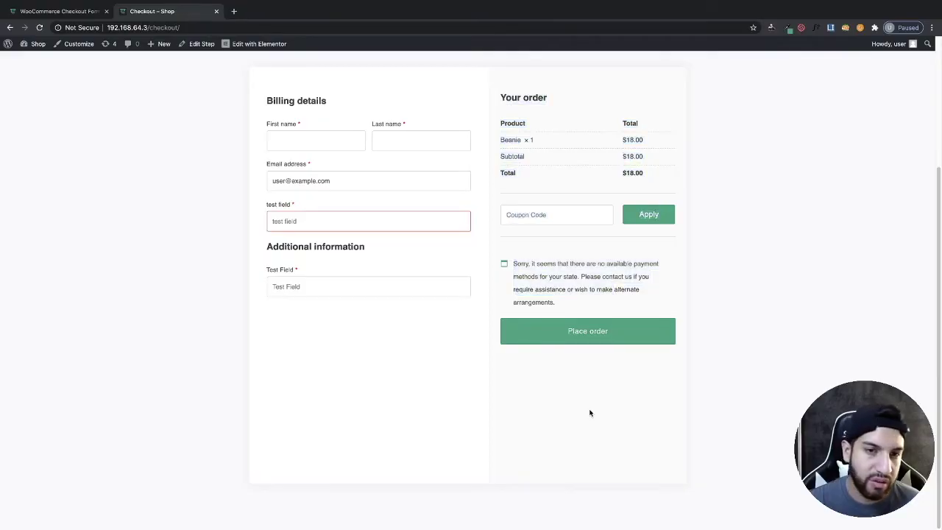
scroll(610, 393, up, 1)
scroll(663, 366, up, 2)
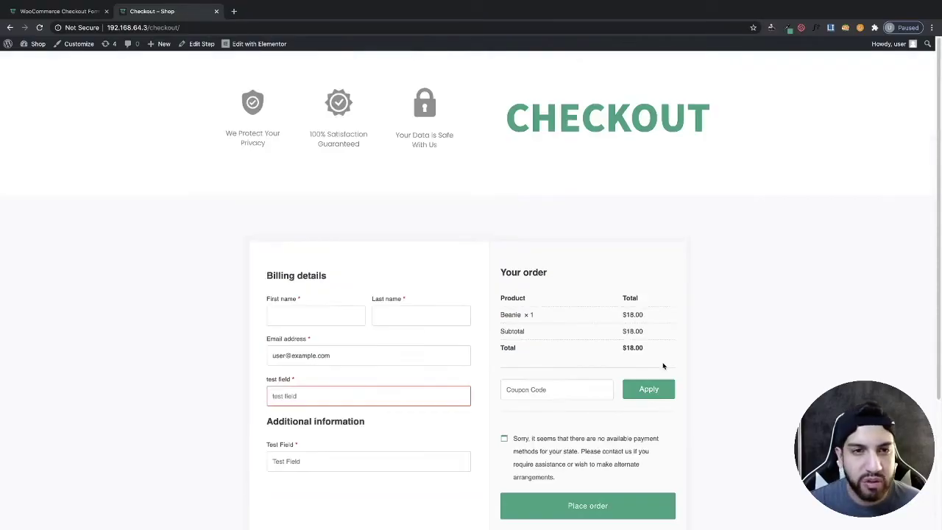